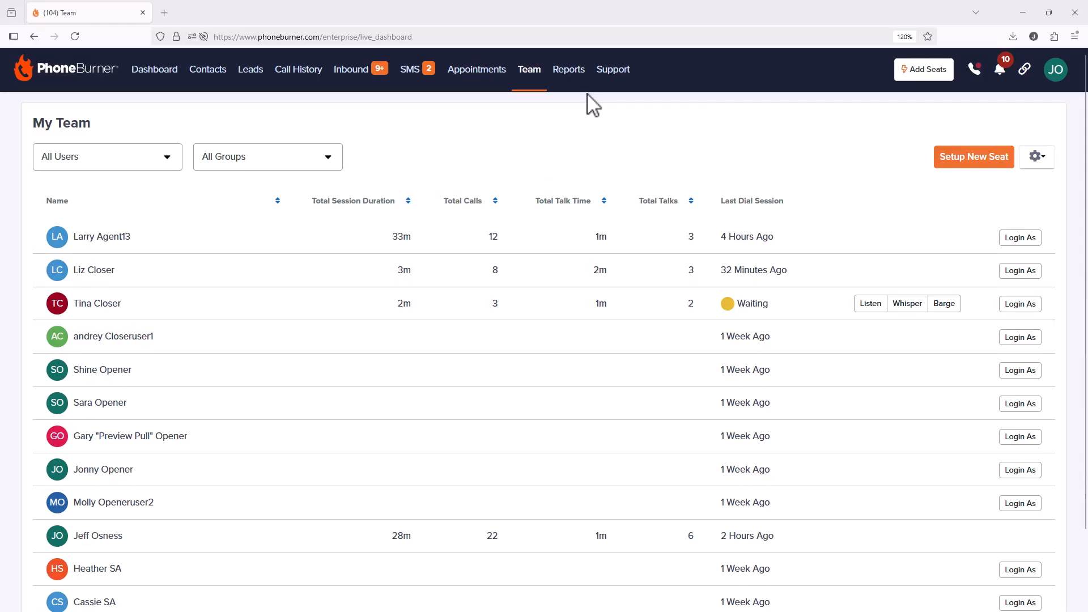
Create a new report named "New Team Summary" and set its report type to Team Summary.
left_click(566, 71)
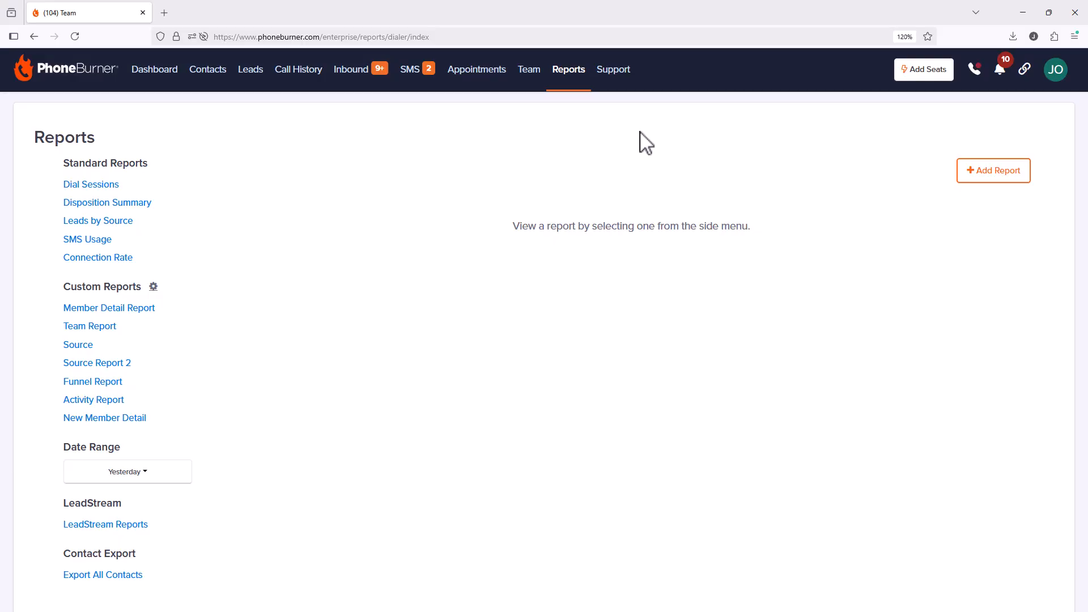
left_click(984, 176)
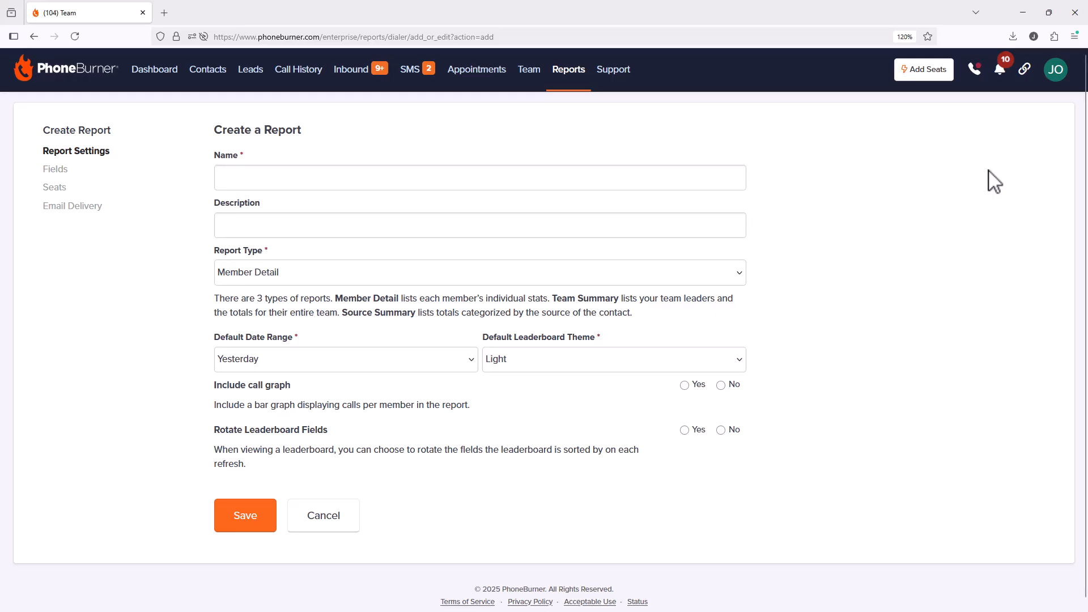
left_click(377, 177)
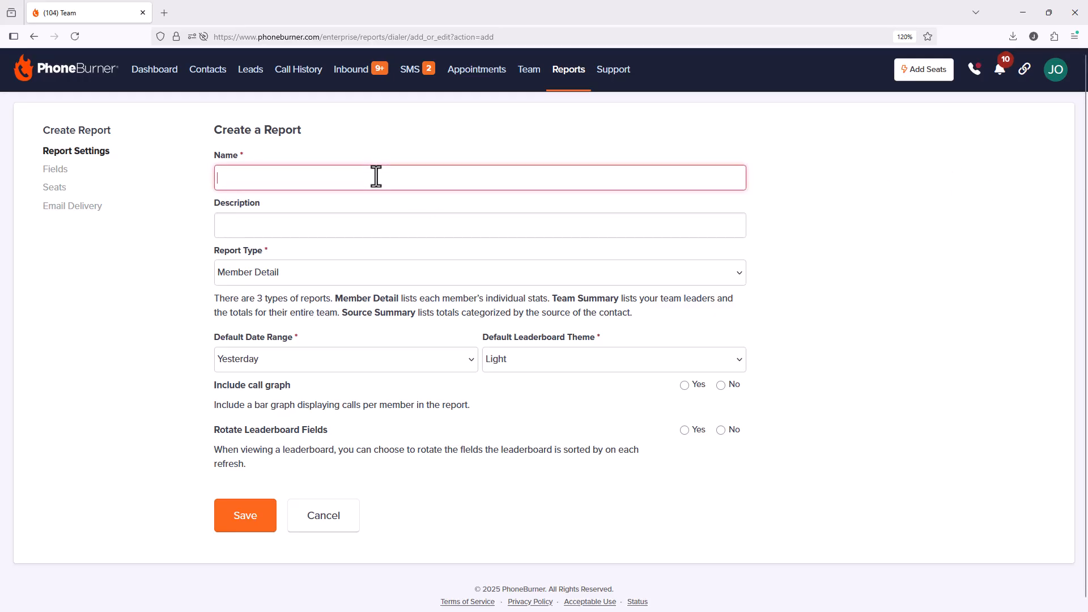
type("New T")
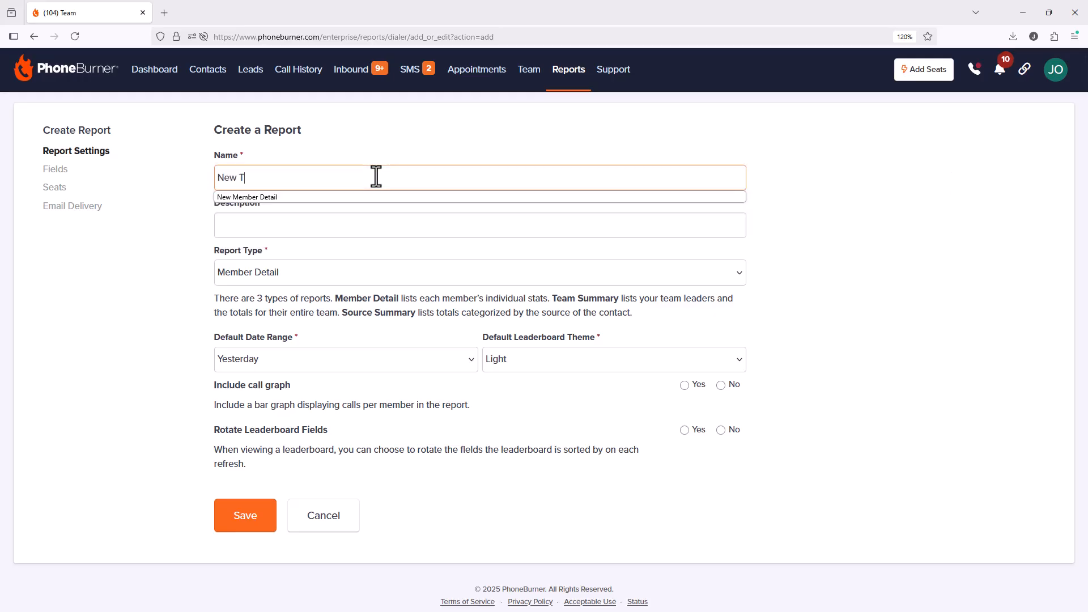
type("eam Summary")
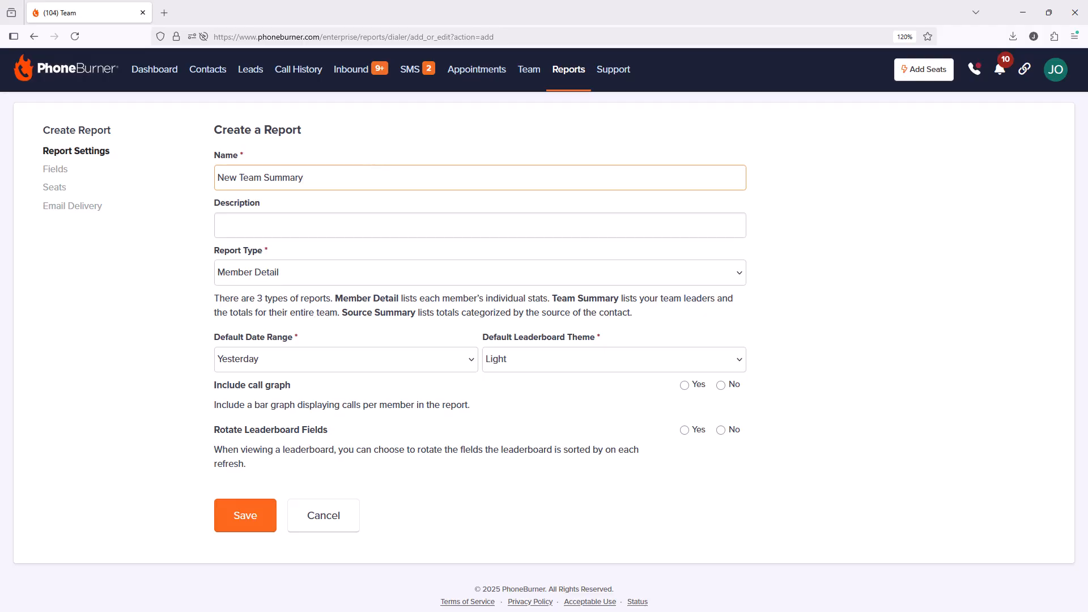
left_click(395, 219)
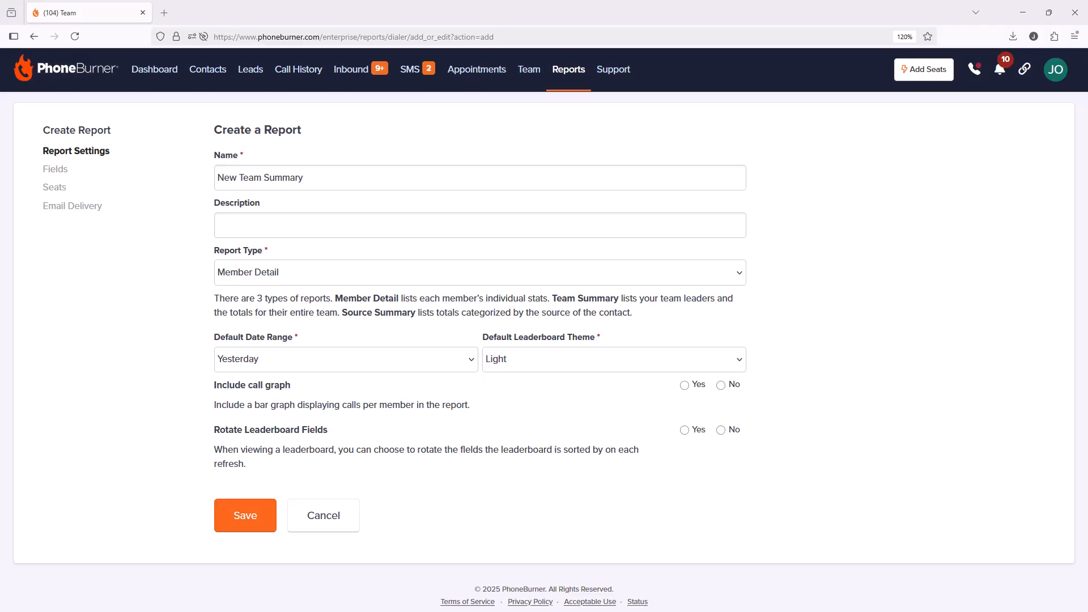
left_click(312, 273)
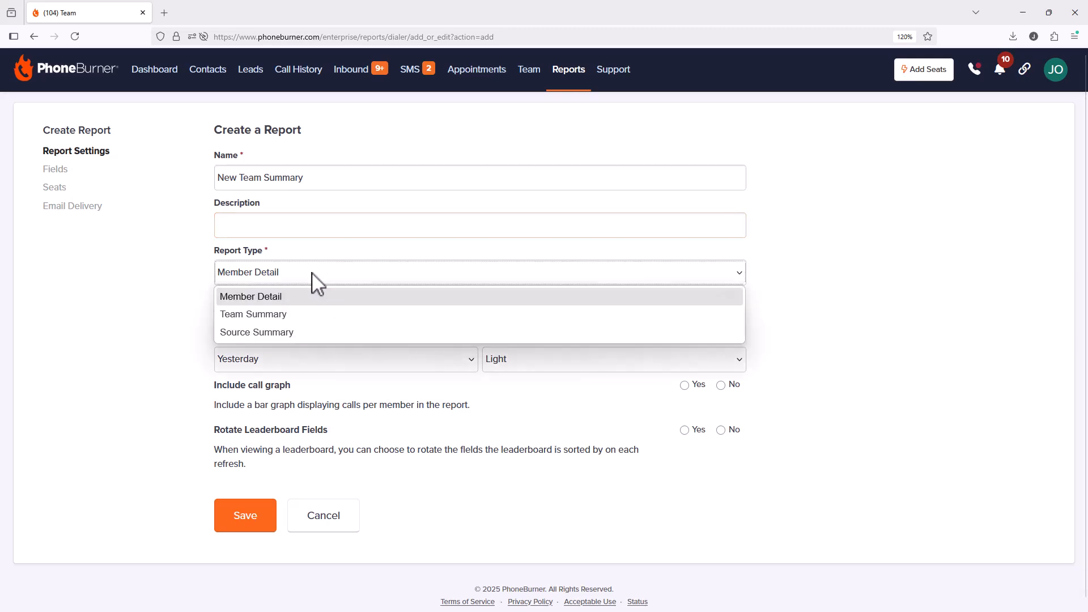
left_click(300, 318)
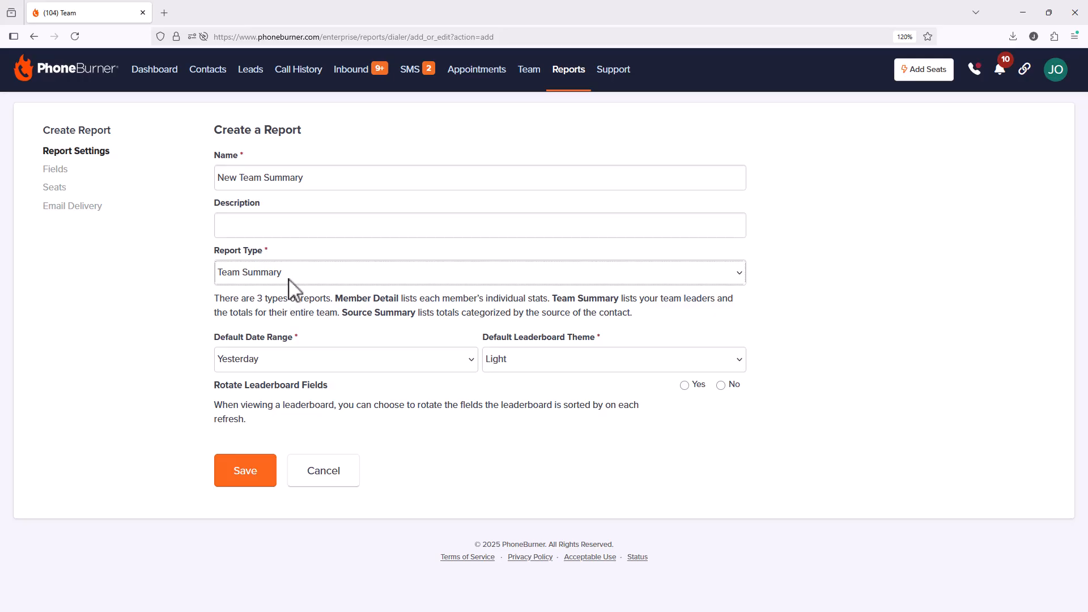
Compare the settings offered for the Member Detail and Team Summary report types, ending on Team Summary.
left_click(292, 279)
left_click(287, 298)
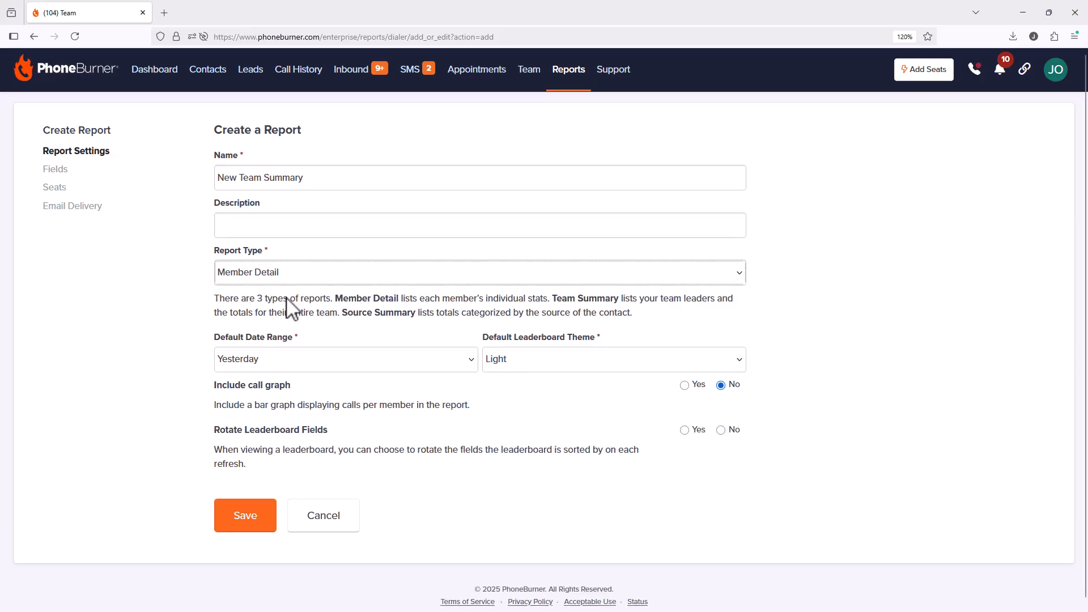
left_click(308, 274)
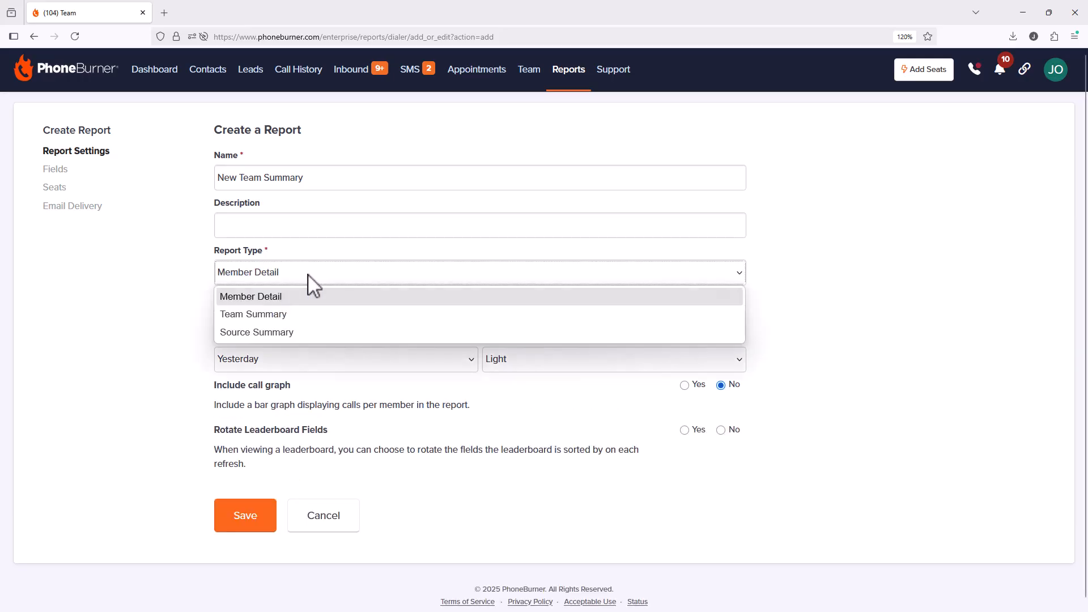
left_click(300, 318)
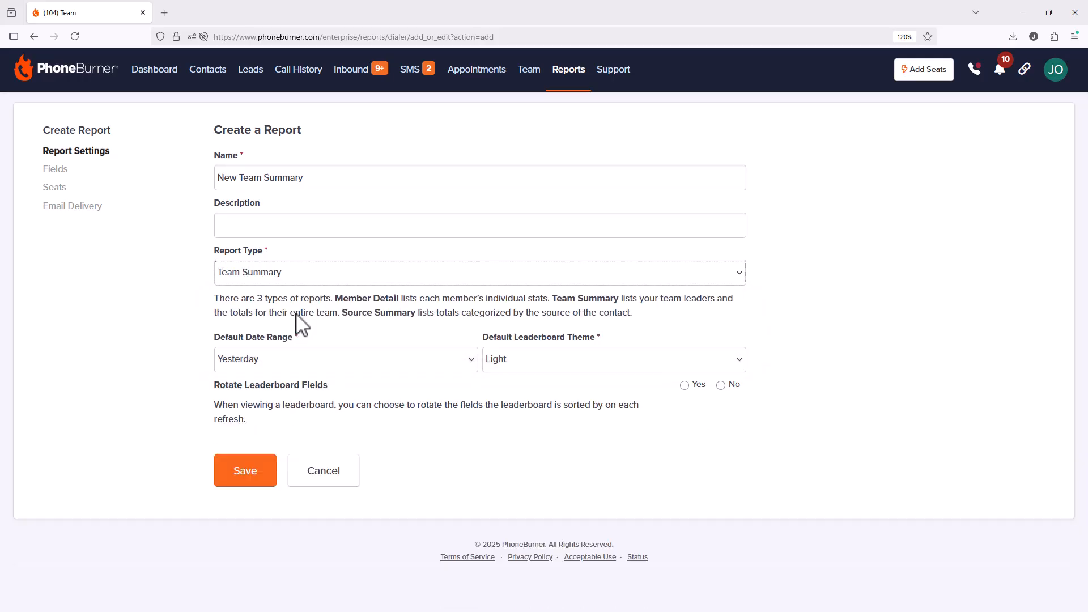
left_click(313, 278)
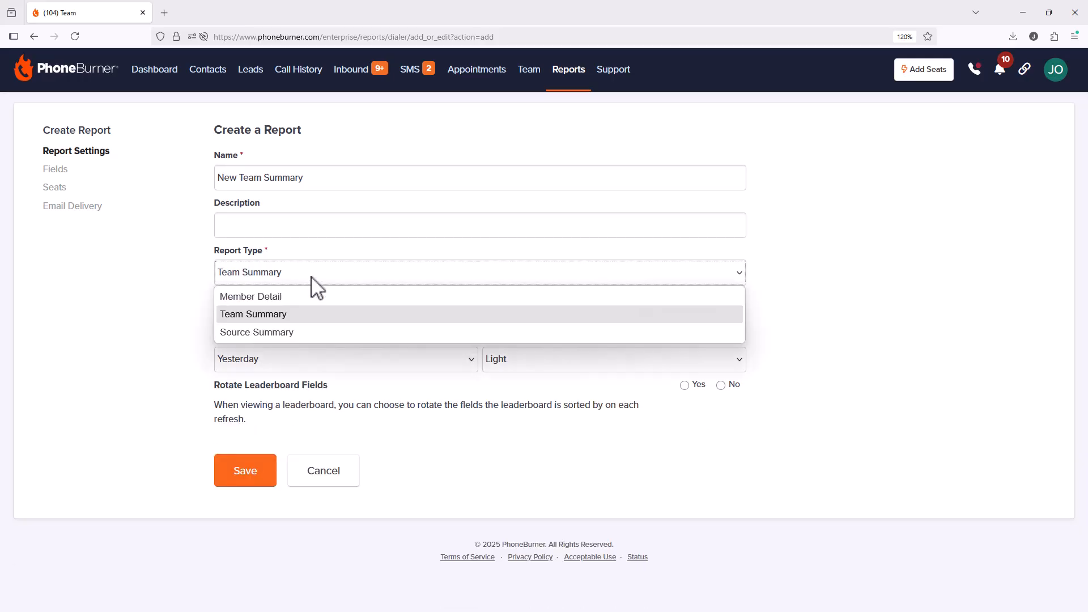
left_click(298, 296)
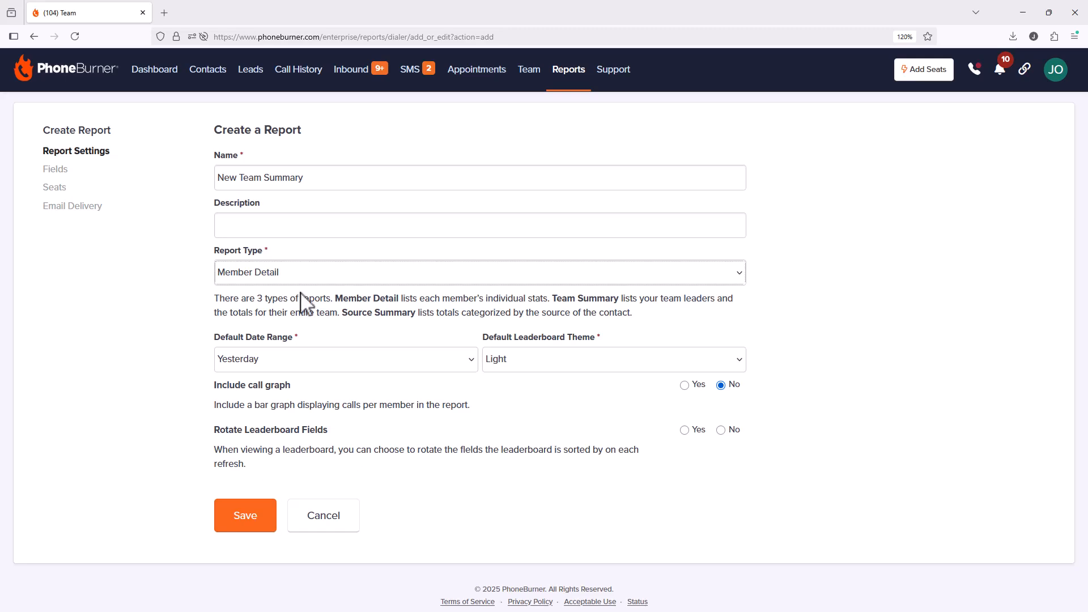
left_click(310, 273)
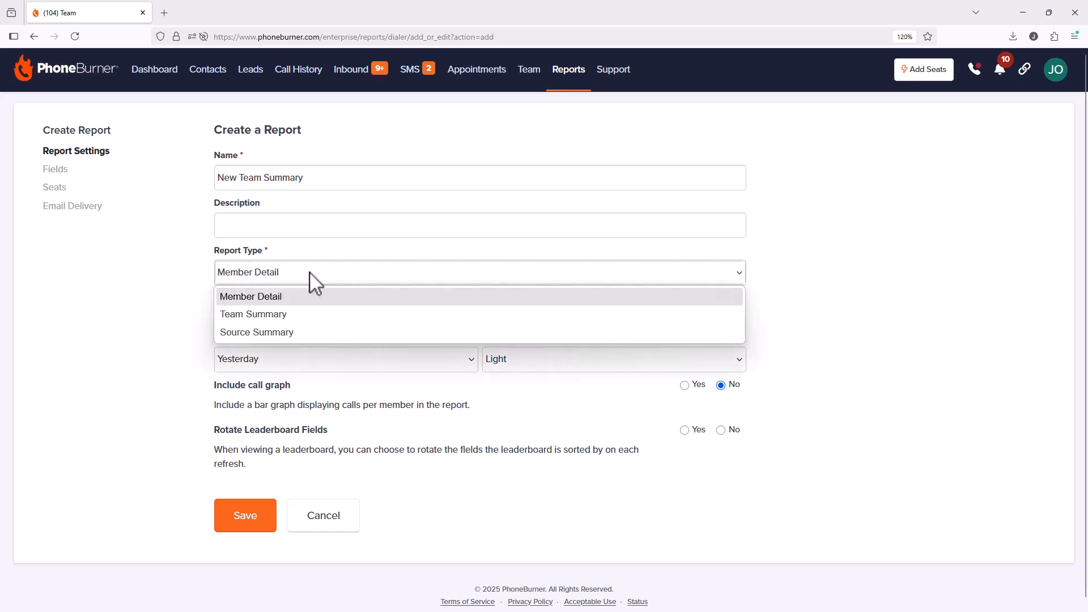
left_click(300, 315)
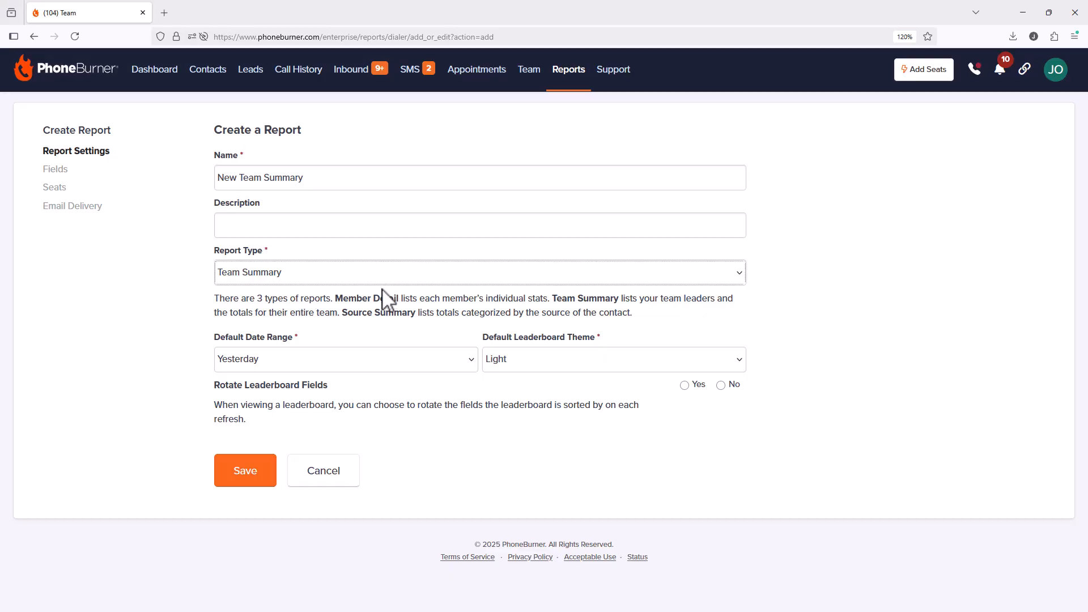
Set the default date range to Last Month, keep the Light leaderboard theme, and save the report settings.
left_click(343, 362)
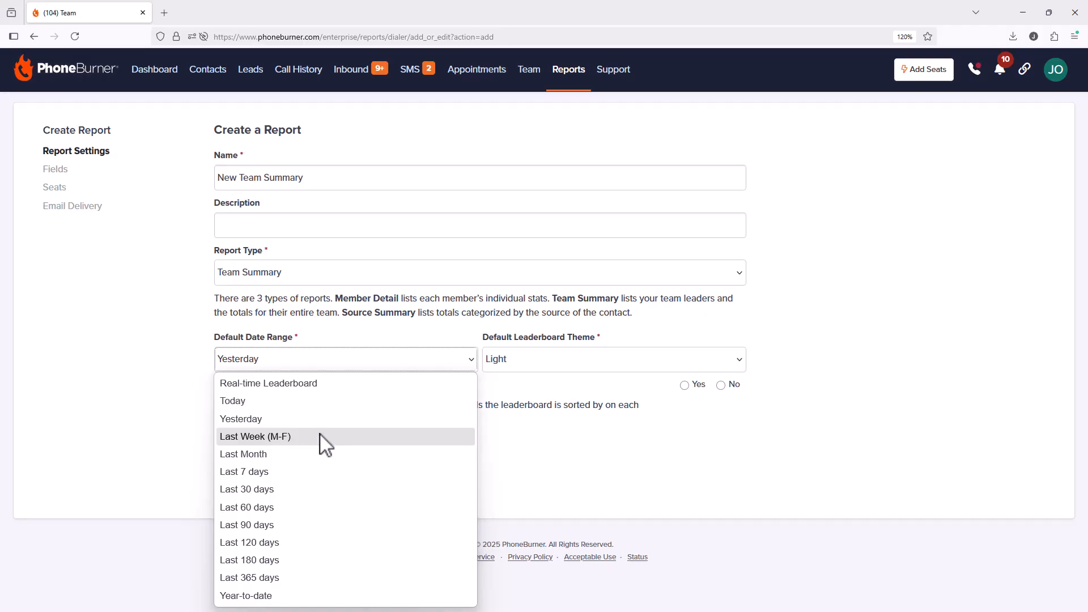
left_click(256, 454)
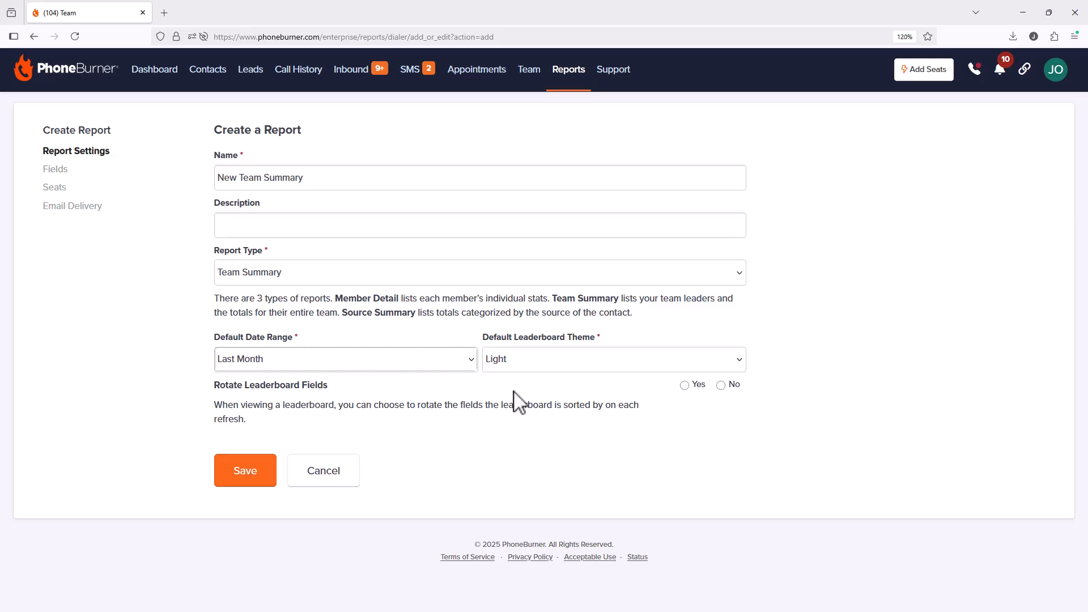
left_click(548, 360)
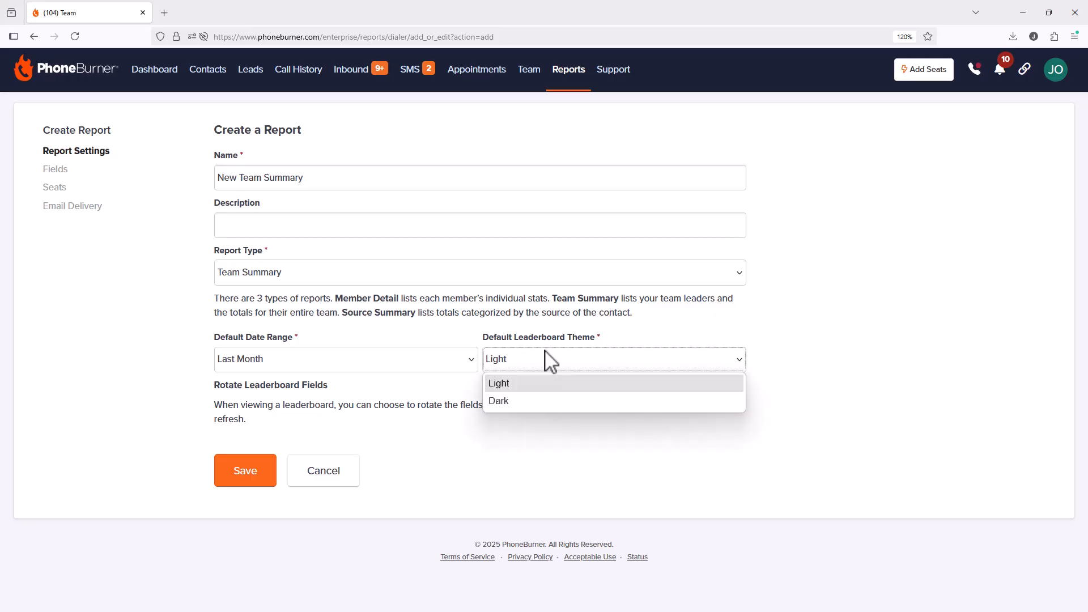
left_click(549, 362)
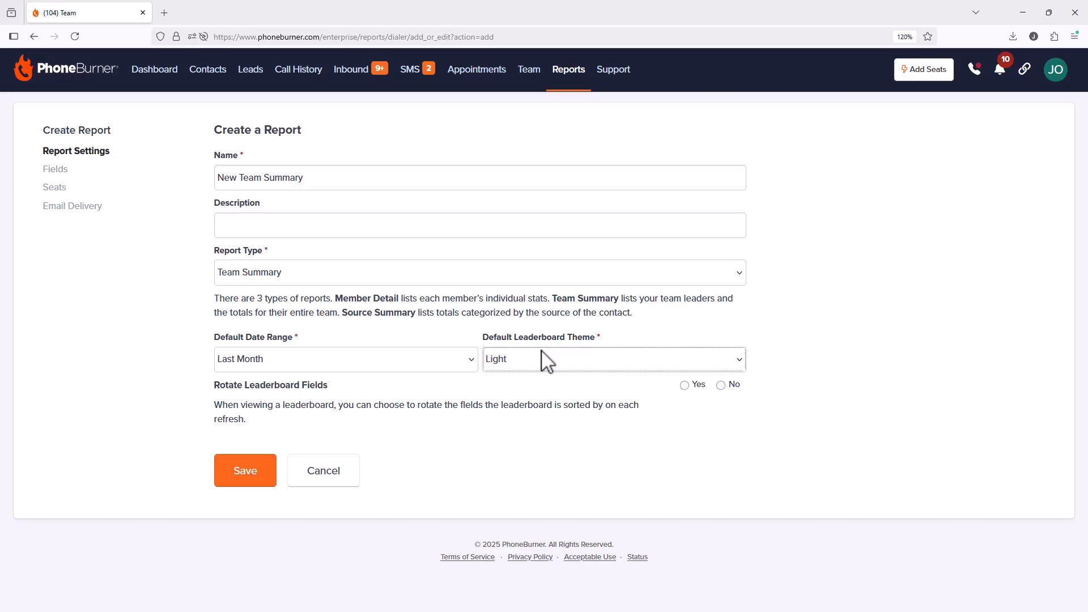
left_click(267, 483)
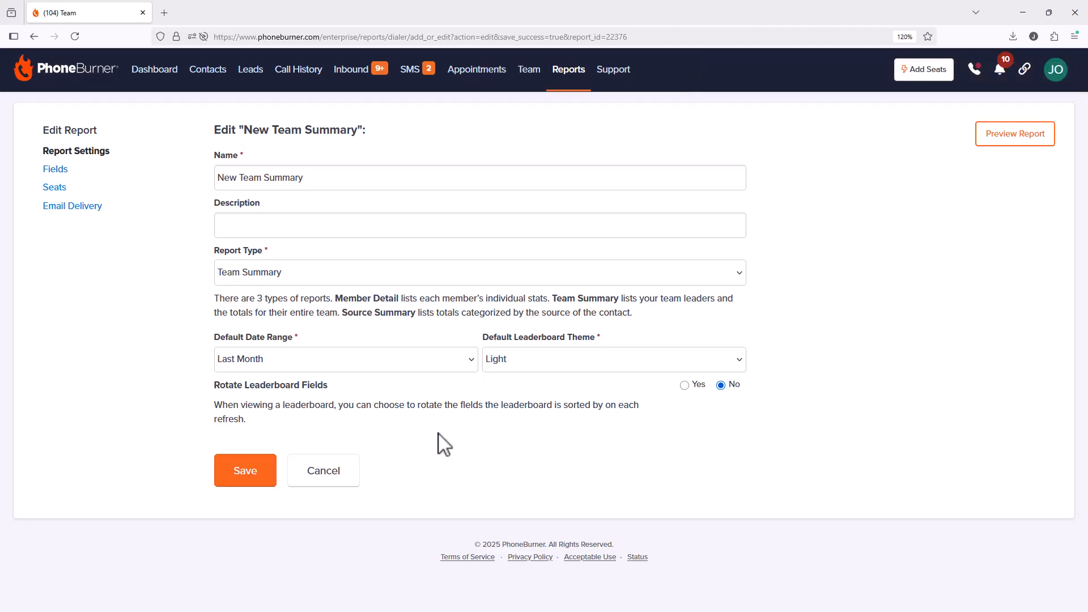
Delete the Agent field from the report's fields.
left_click(59, 172)
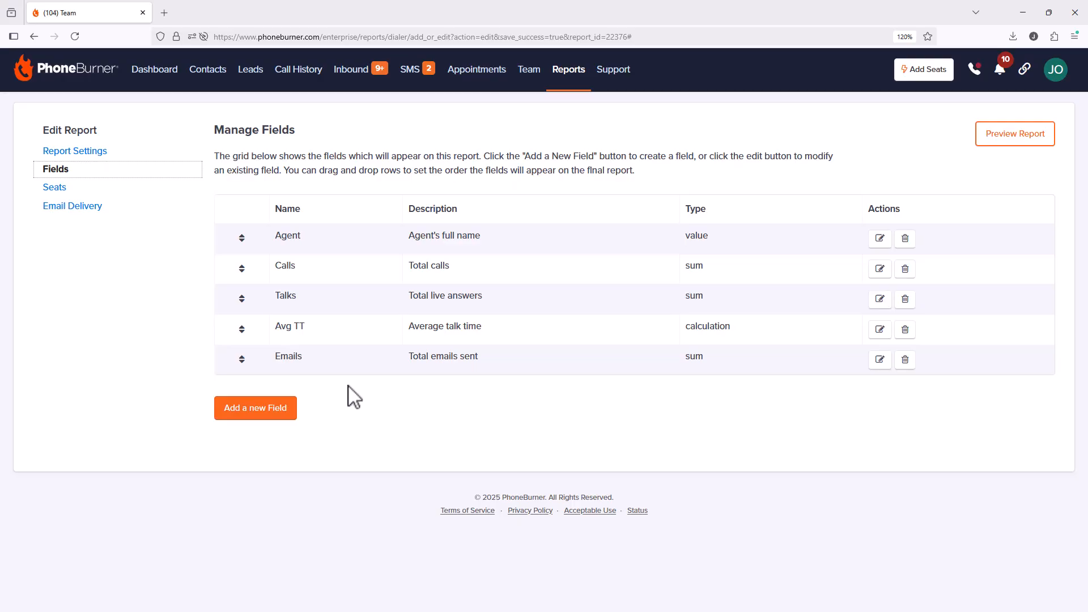
left_click(904, 241)
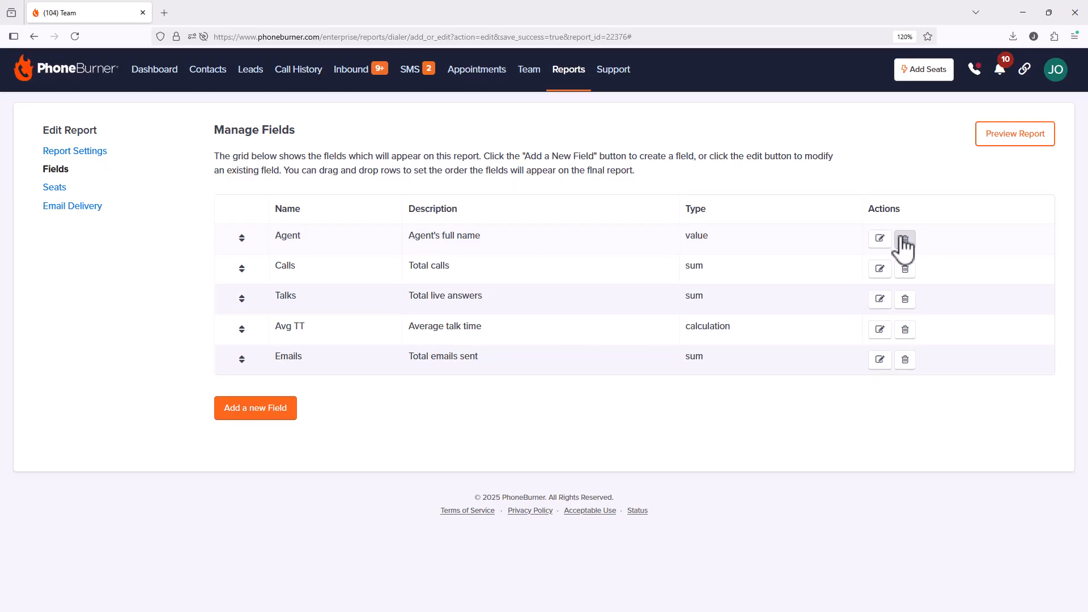
left_click(578, 347)
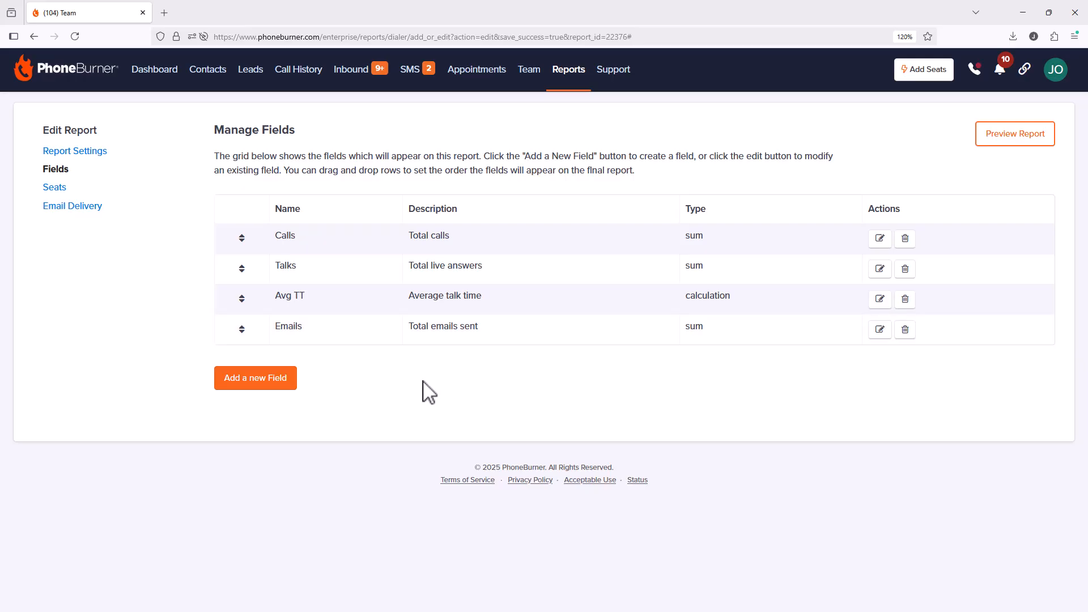
Start adding a new report field and review the available field types and the value sources for Simple value/photo.
left_click(281, 383)
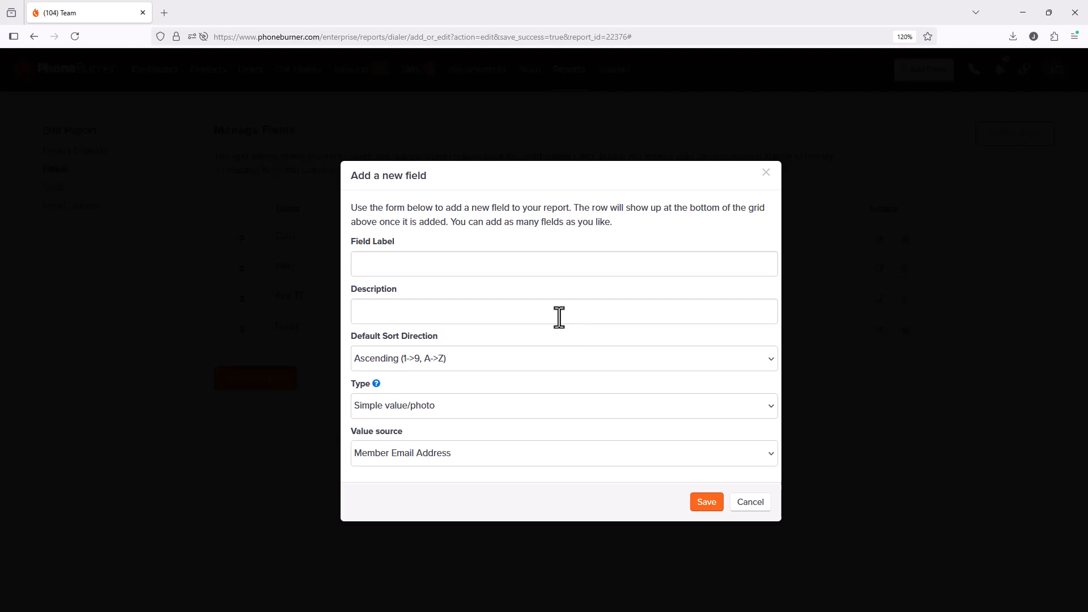
left_click(404, 406)
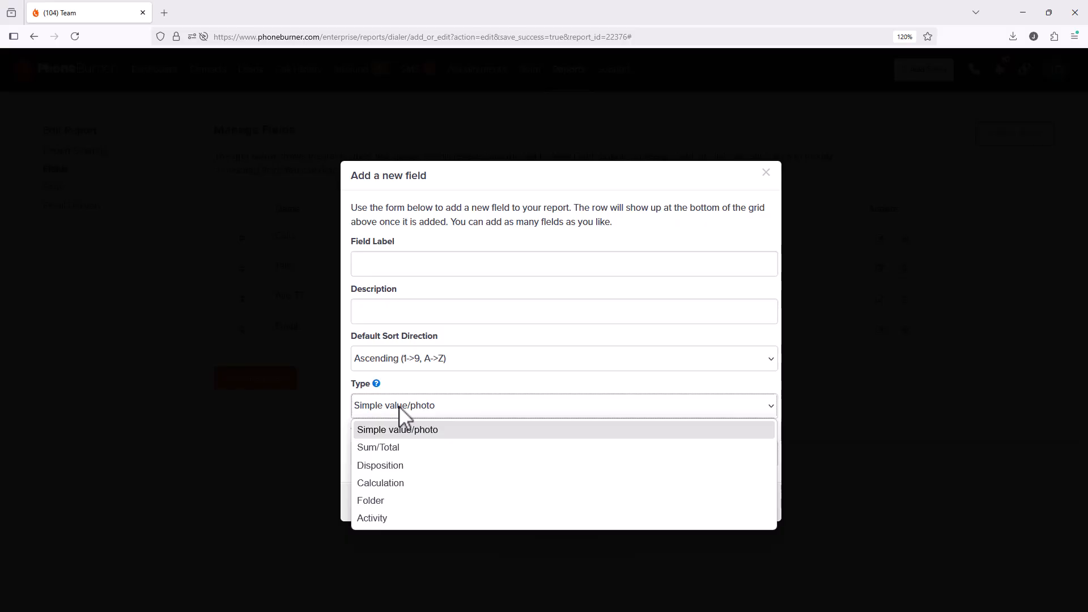
left_click(461, 393)
left_click(437, 459)
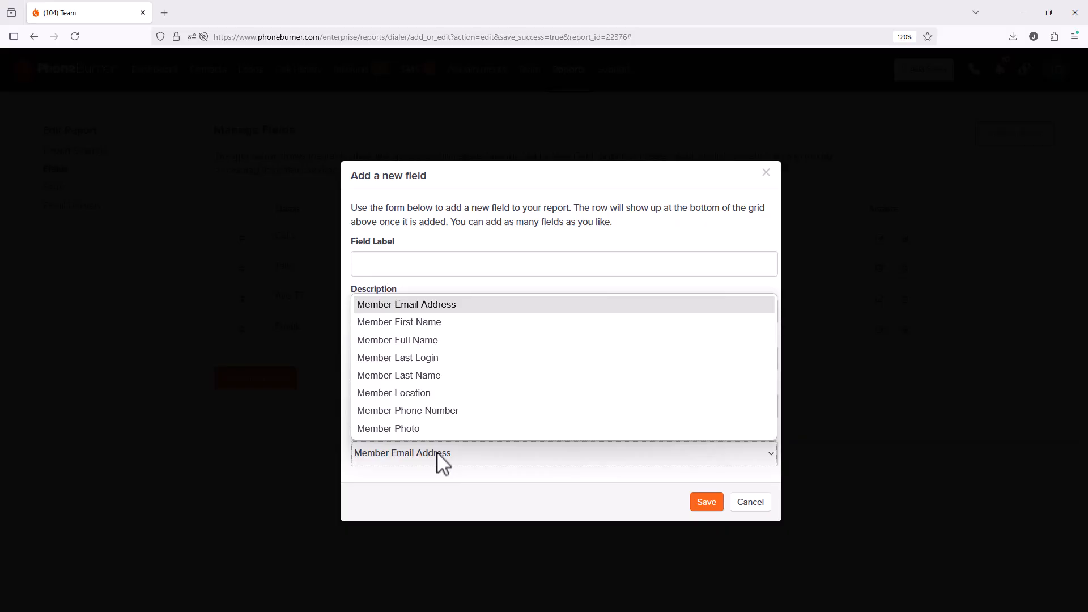
left_click(488, 489)
Switch the new field's type to Sum/Total and review its sum sources.
left_click(404, 411)
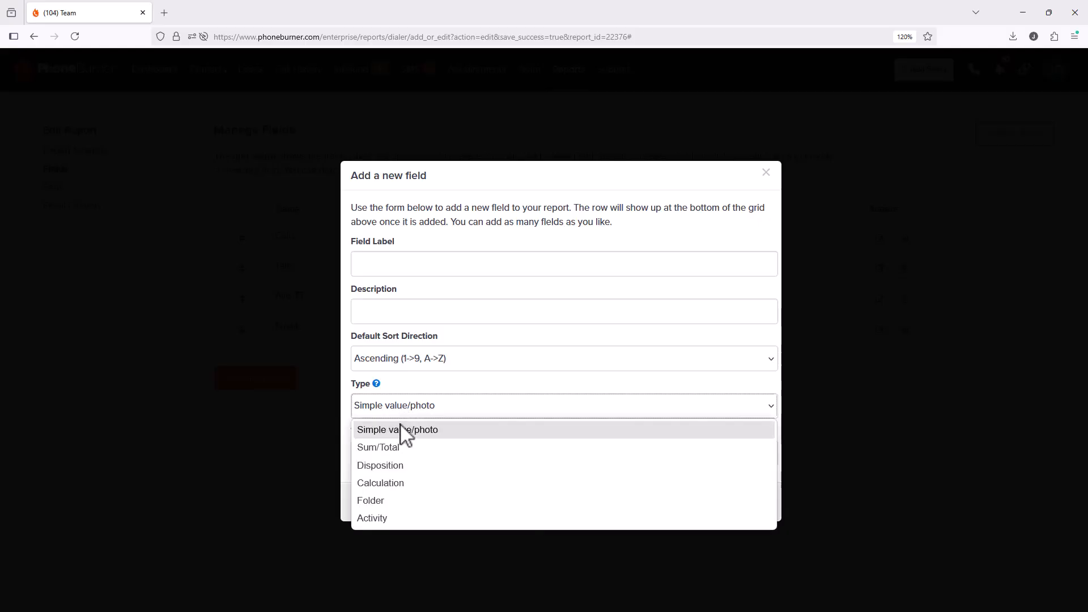
key("Escape")
key("Down")
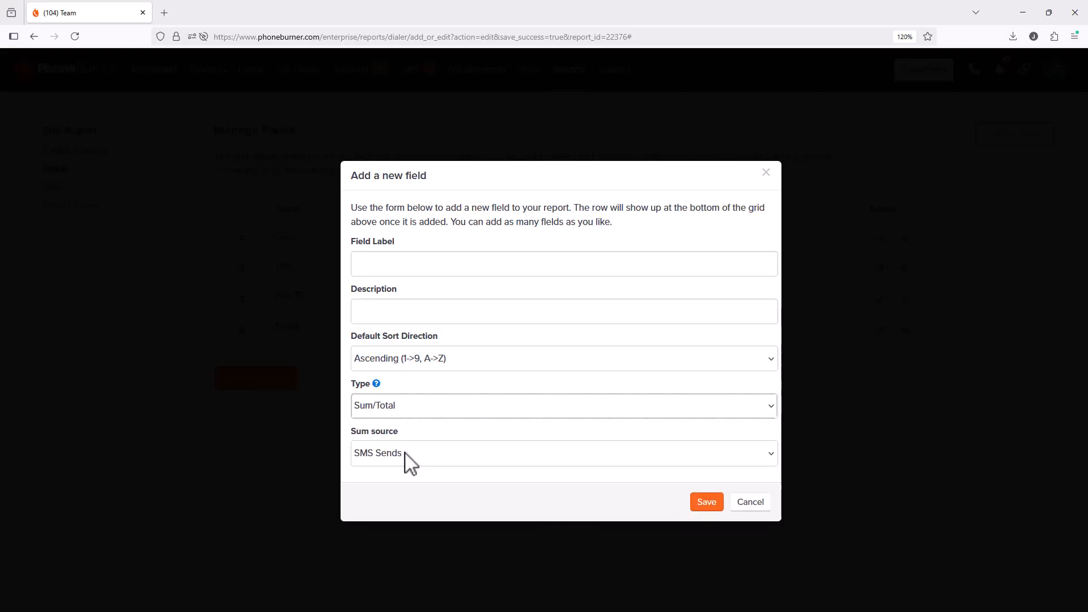
left_click(407, 462)
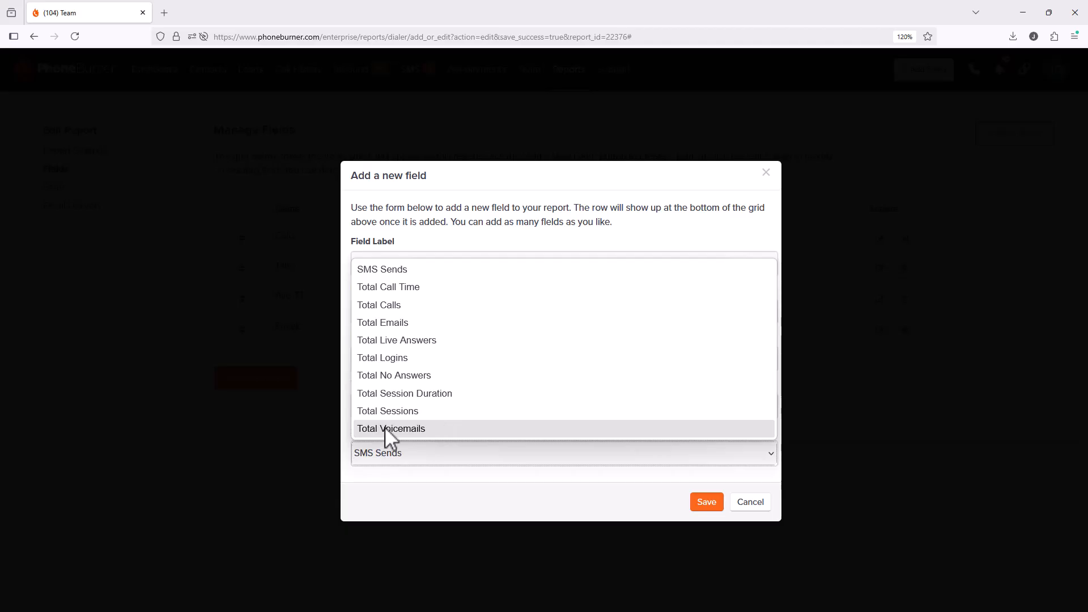
left_click(401, 482)
Switch the new field's type to Disposition and review the statuses it can report on.
left_click(407, 407)
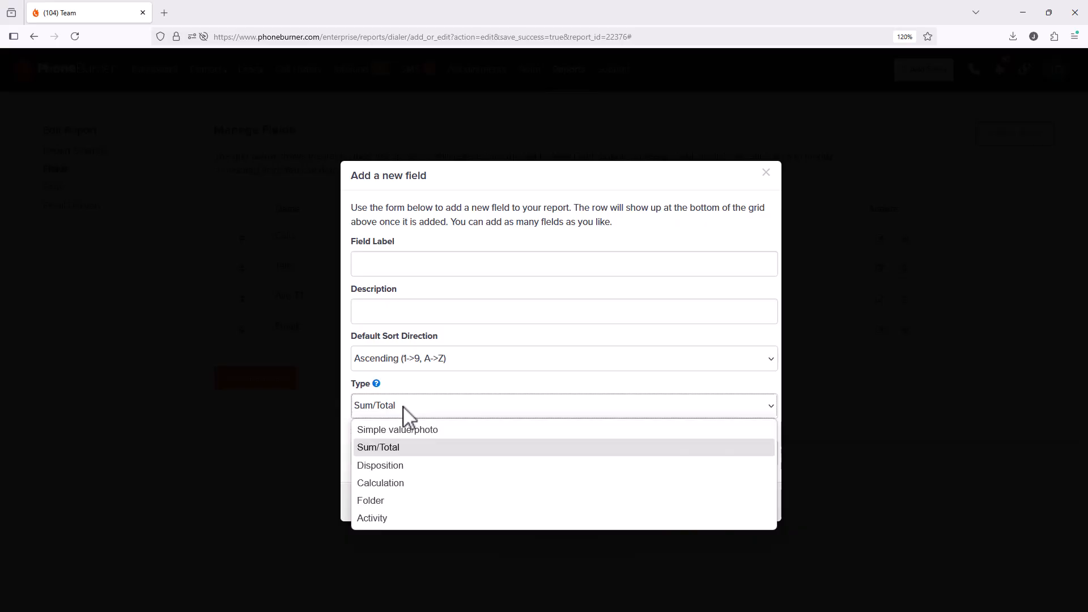
left_click(397, 466)
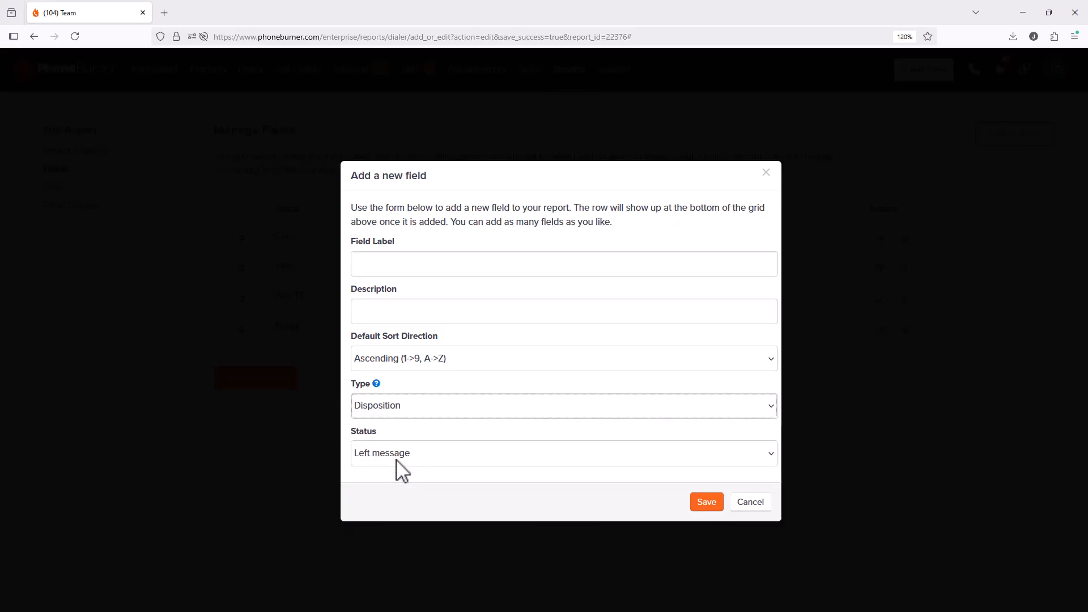
left_click(397, 460)
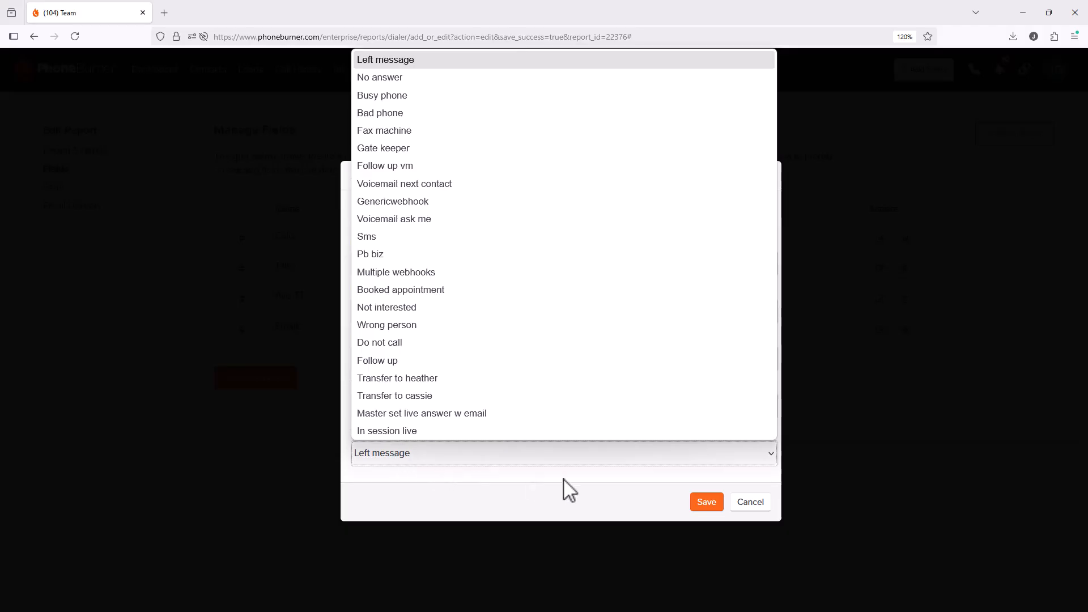
left_click(647, 501)
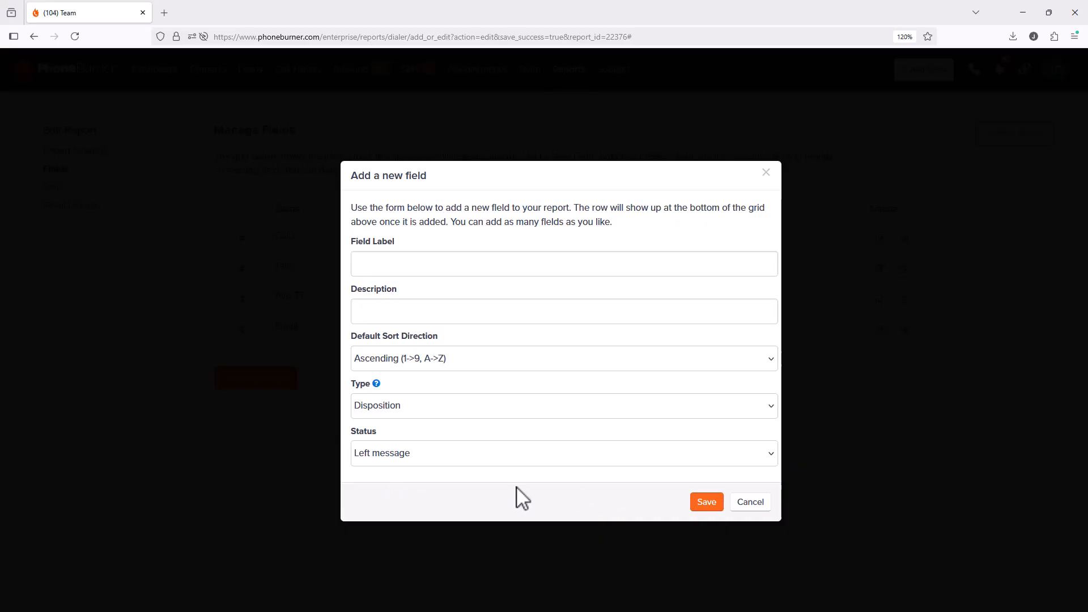
Switch the new field's type to Calculation and review the calculations it offers.
left_click(432, 413)
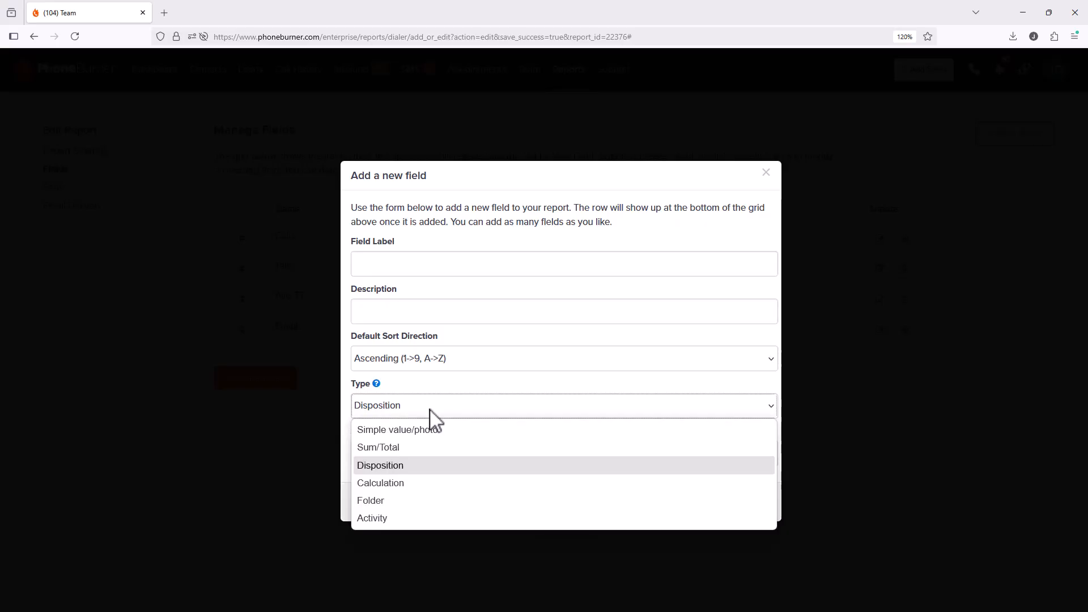
left_click(403, 484)
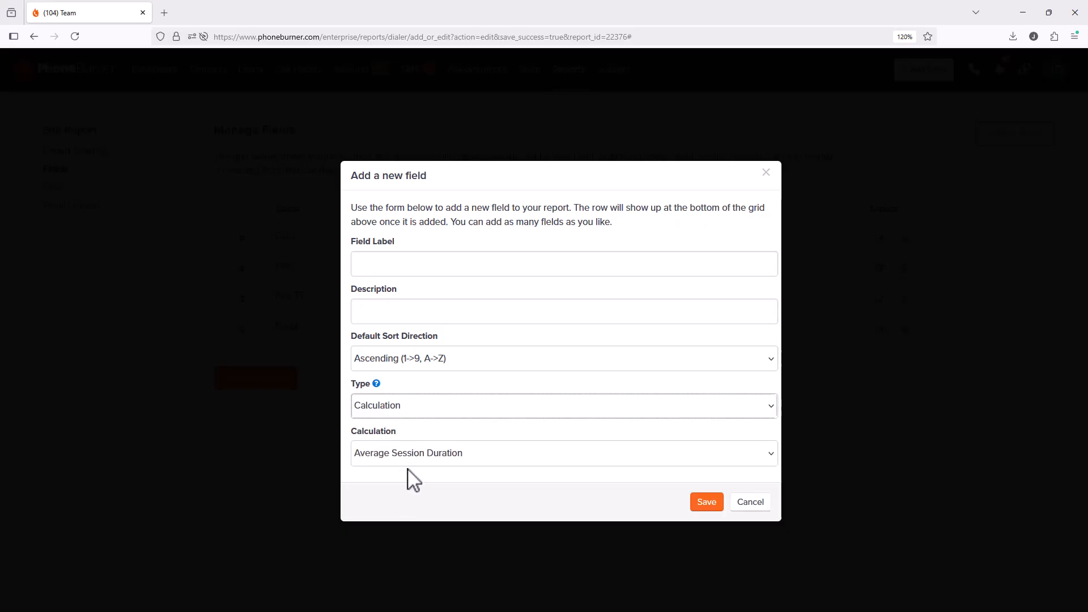
left_click(419, 466)
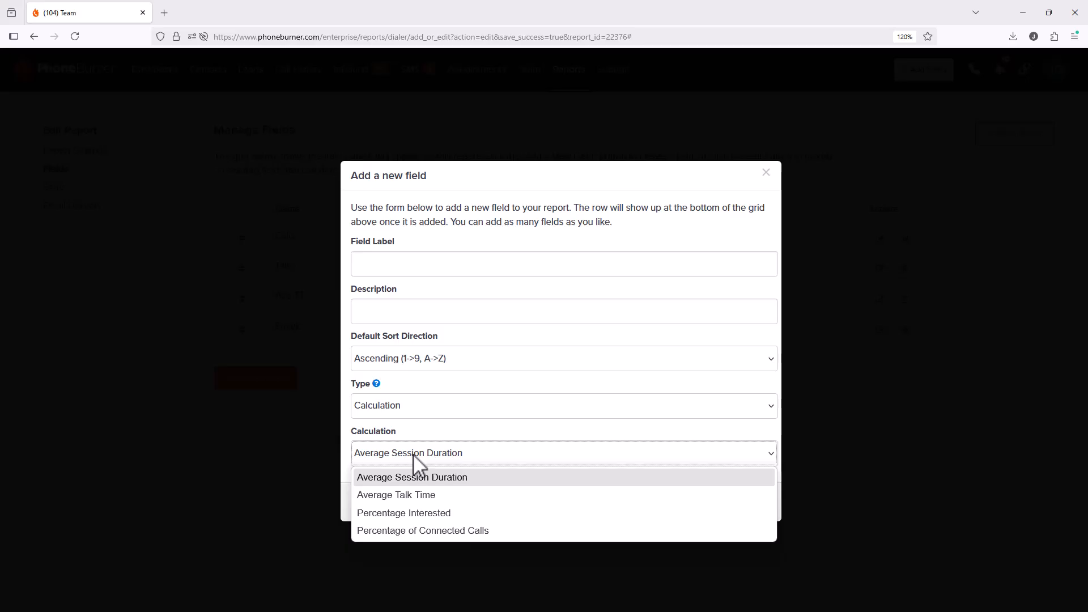
left_click(418, 441)
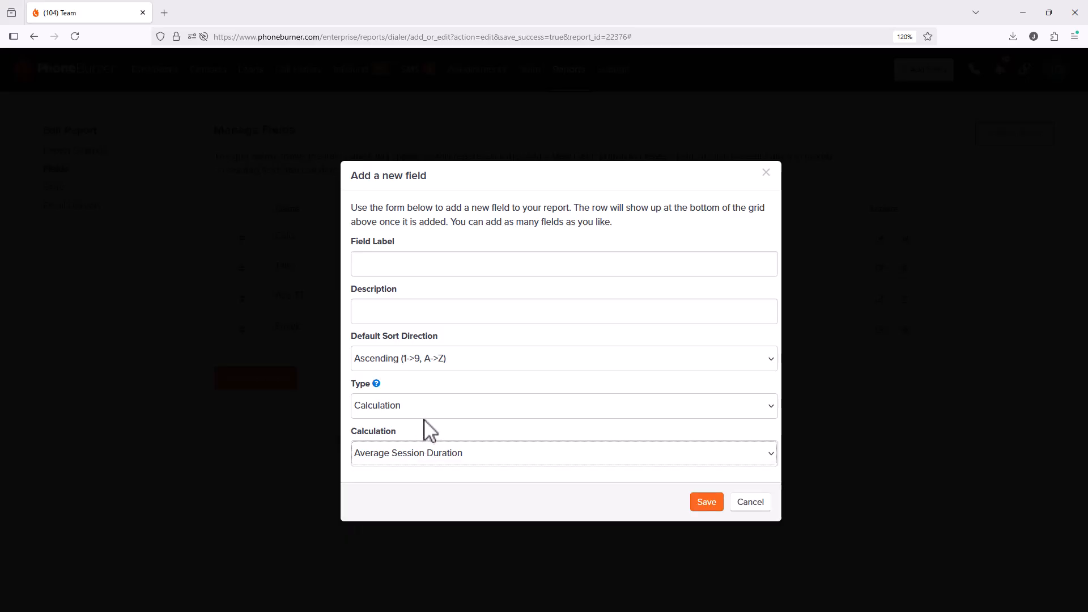
Switch the new field's type to Folder and review the folders it can report on.
left_click(420, 407)
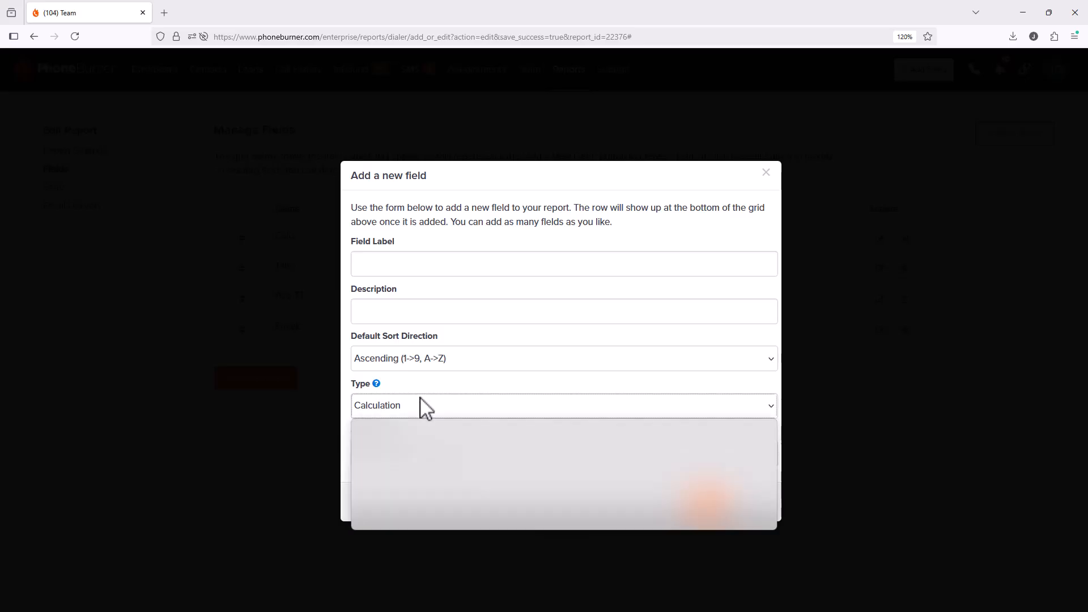
left_click(375, 502)
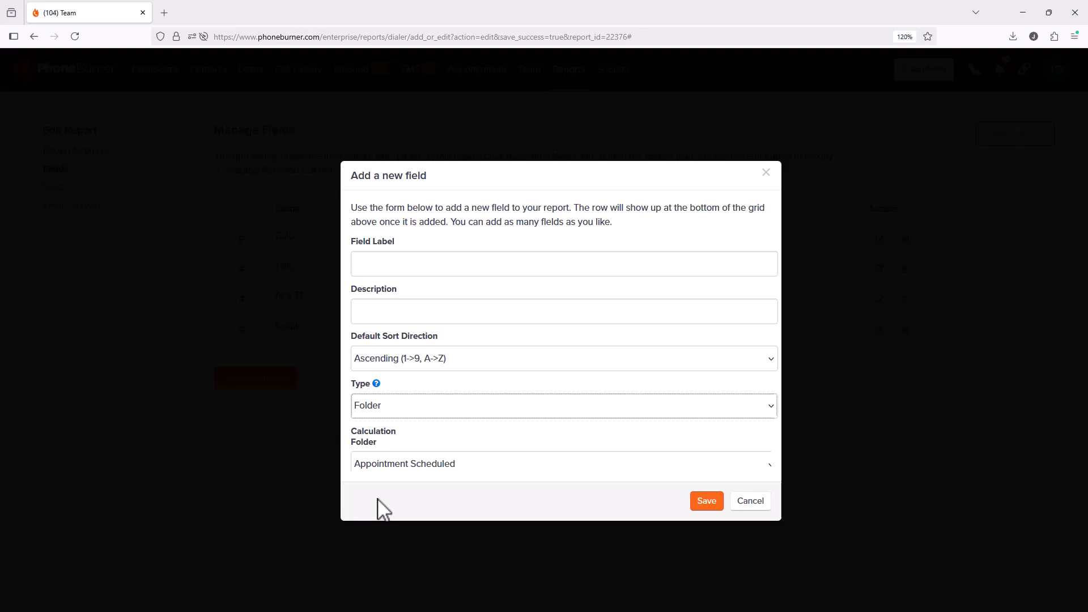
left_click(416, 461)
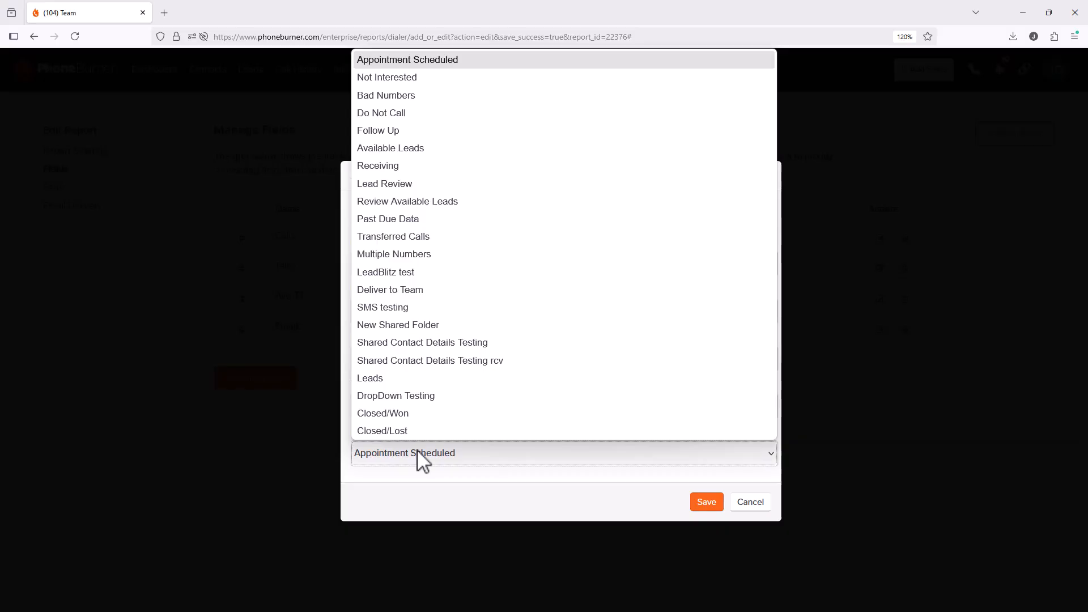
left_click(403, 471)
Switch the new field's type to Activity and review the full range of activities it can report on.
left_click(401, 412)
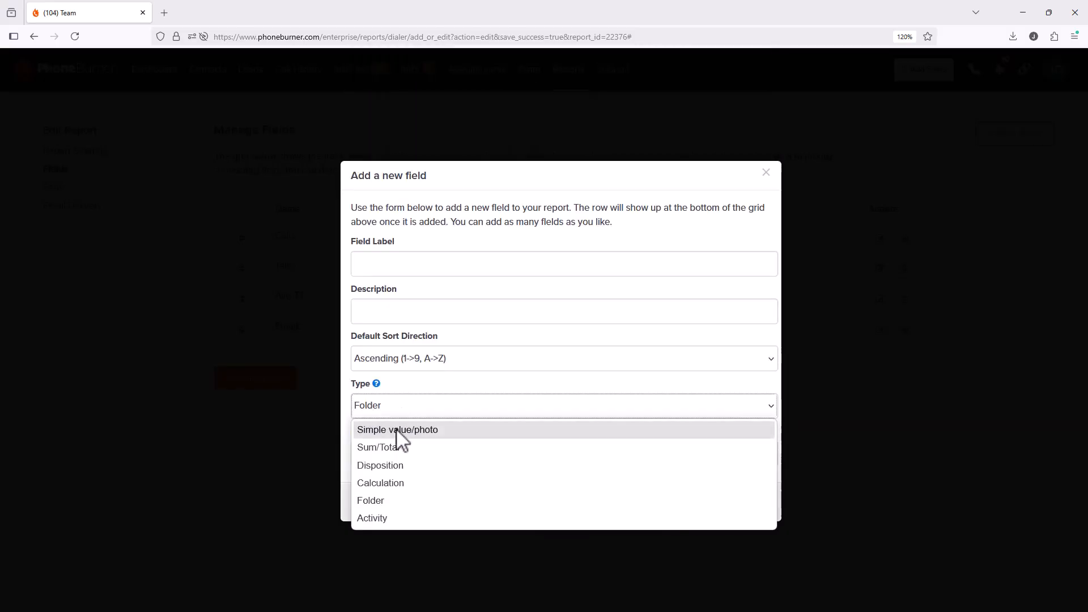
left_click(383, 519)
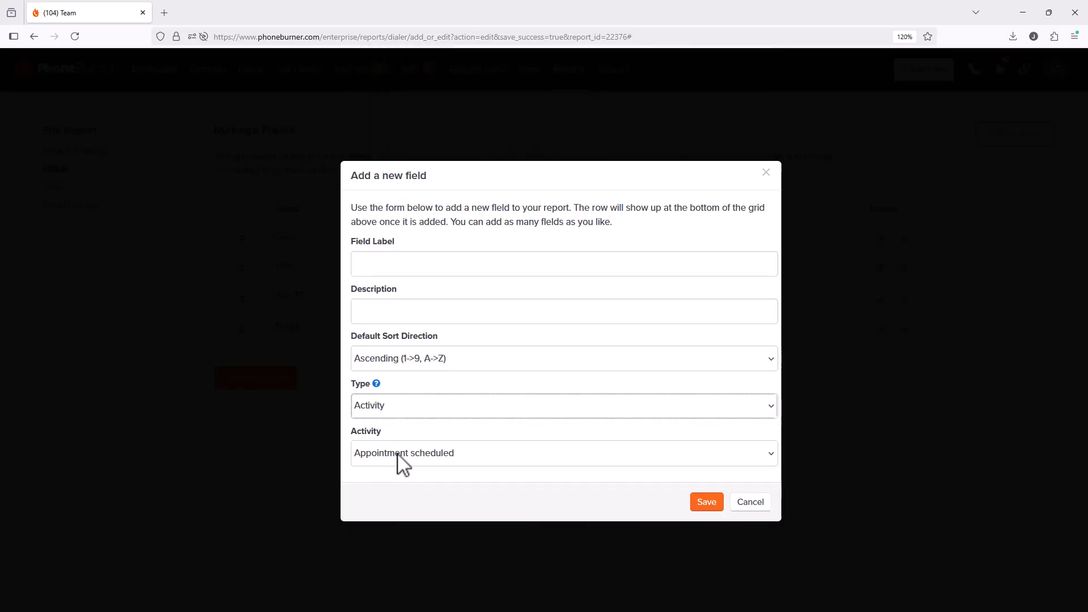
left_click(397, 458)
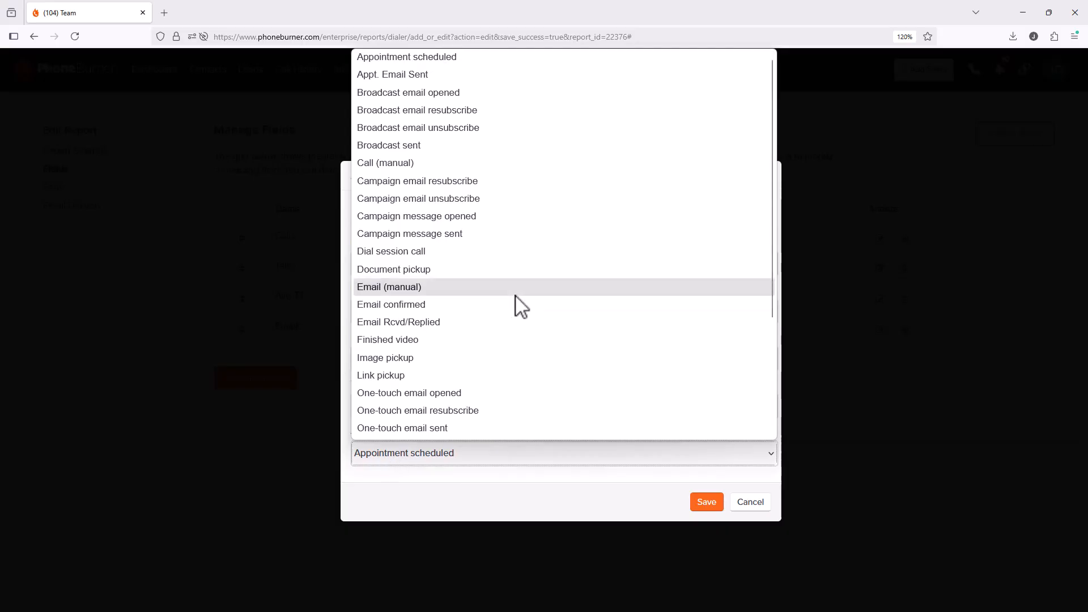
scroll(519, 306, "down", 3)
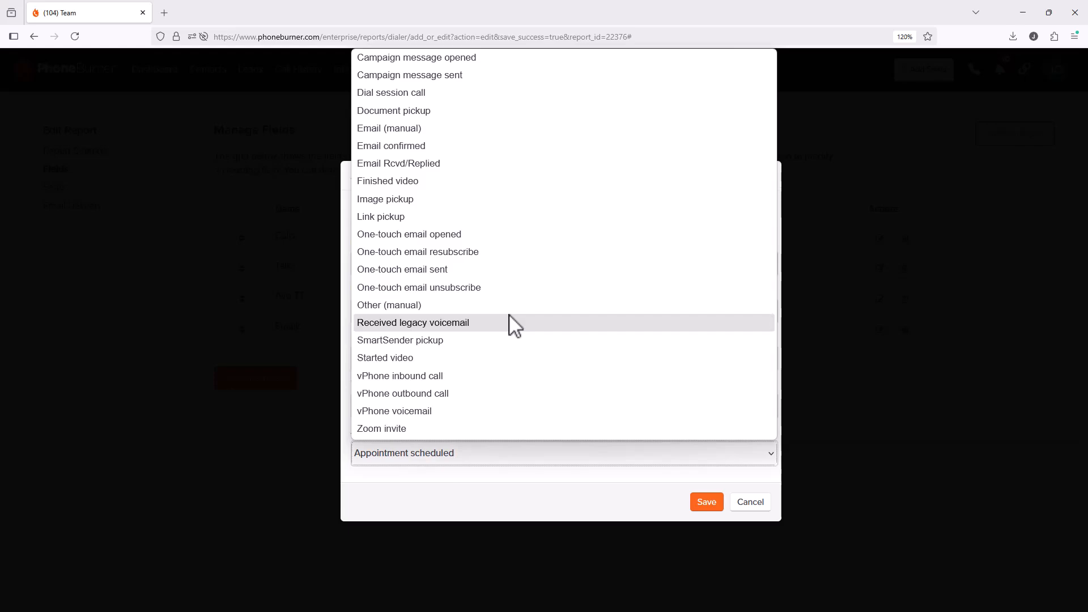
scroll(485, 315, "up", 3)
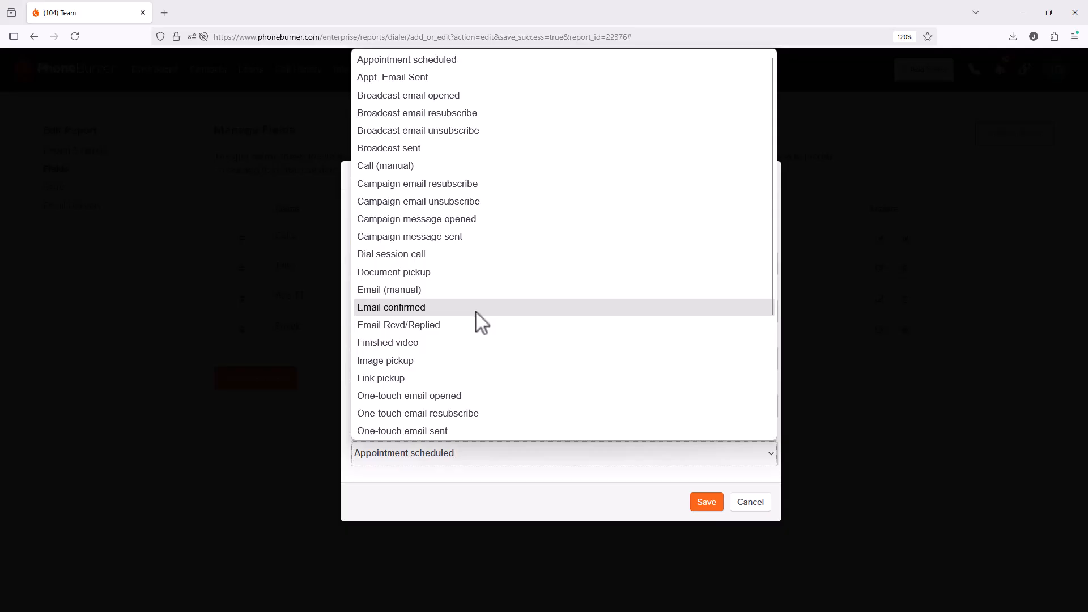
scroll(479, 323, "down", 3)
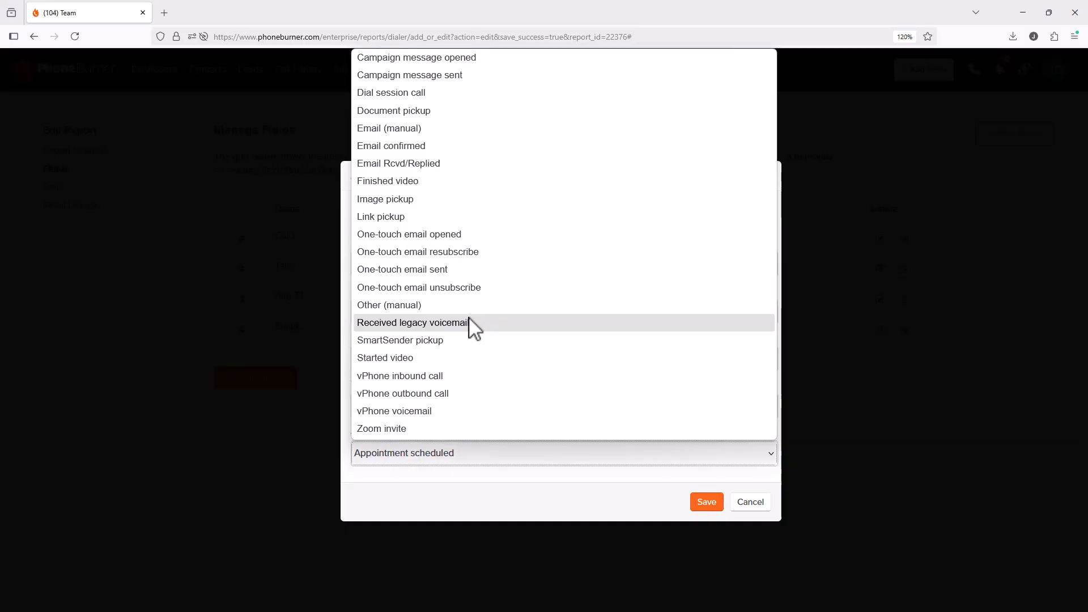
left_click(523, 481)
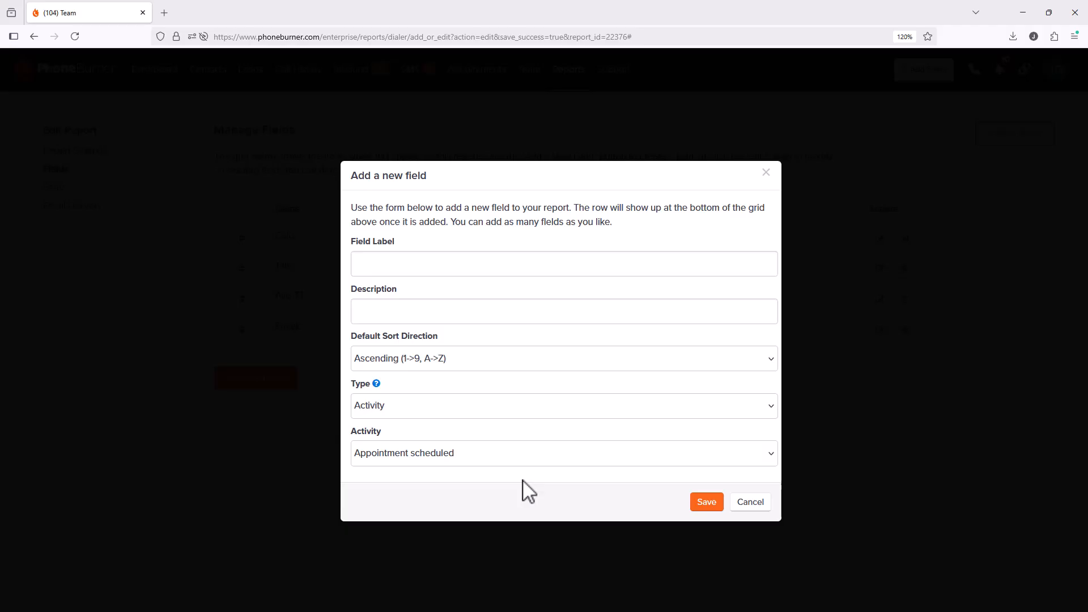
Set the new field's type to Disposition with Booked appointment as its status.
left_click(438, 415)
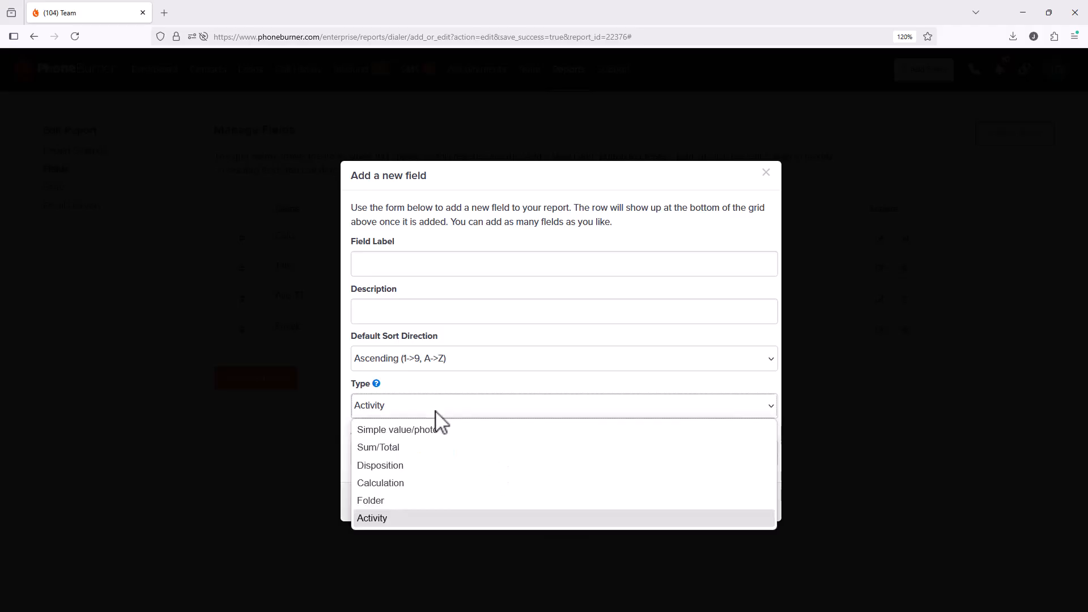
left_click(435, 468)
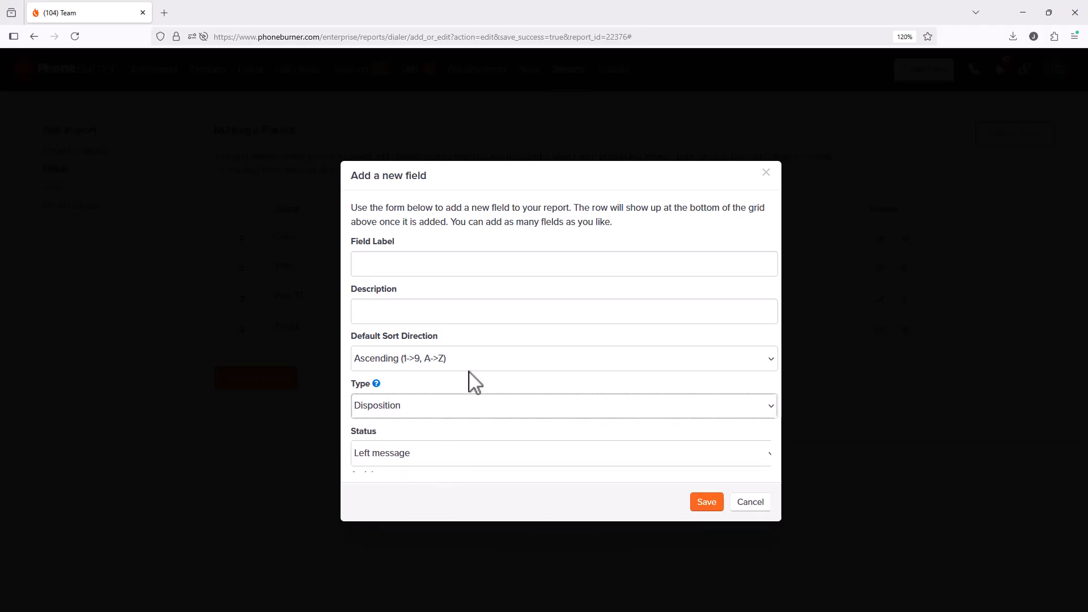
left_click(443, 451)
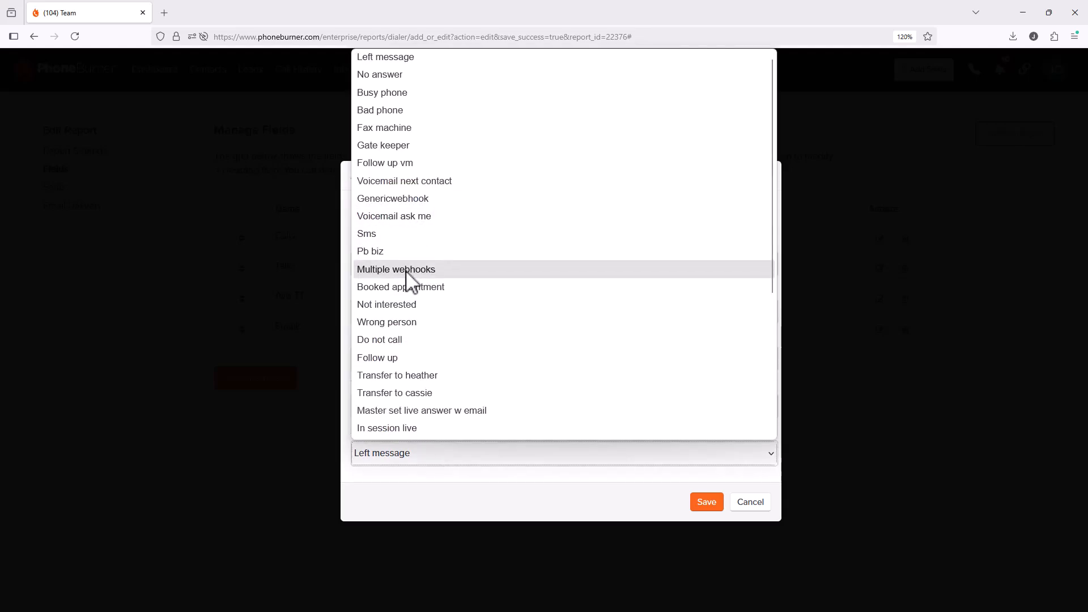
left_click(406, 287)
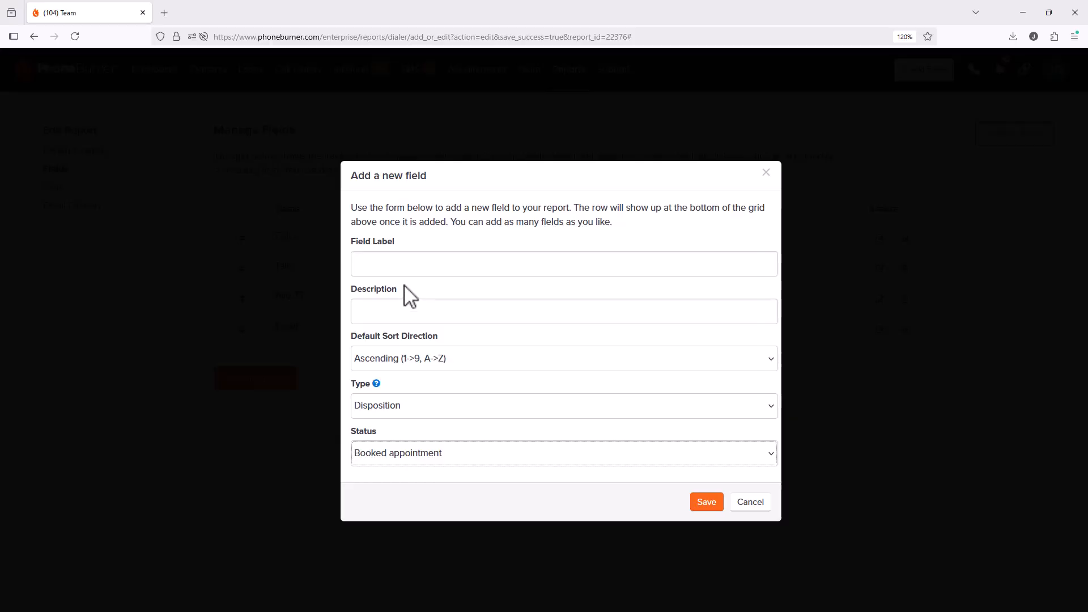
Label the booked appointment field APT's and save it to the report.
left_click(397, 268)
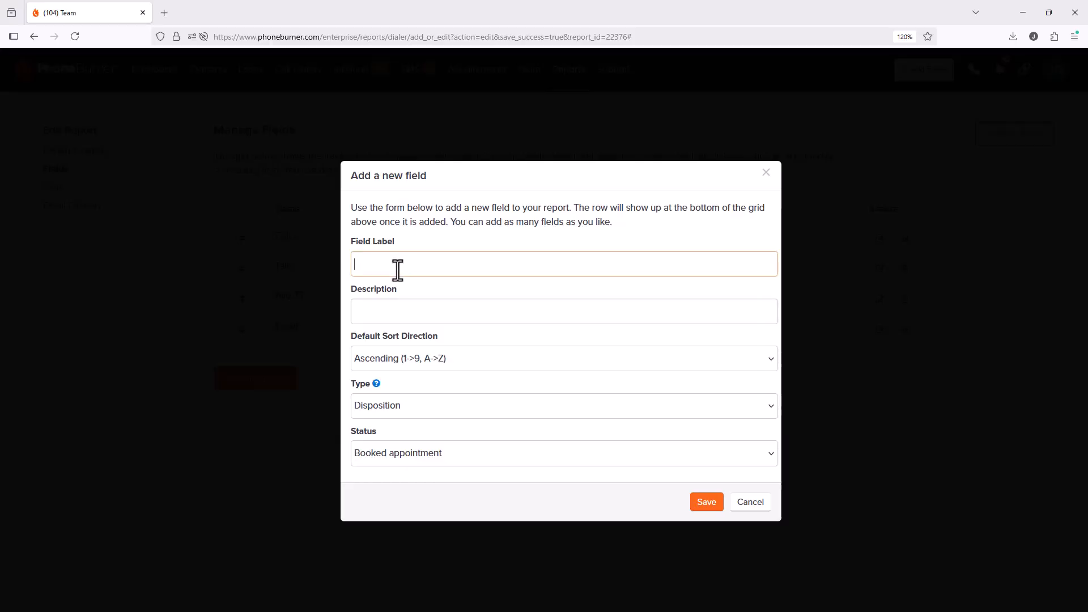
type("Apt")
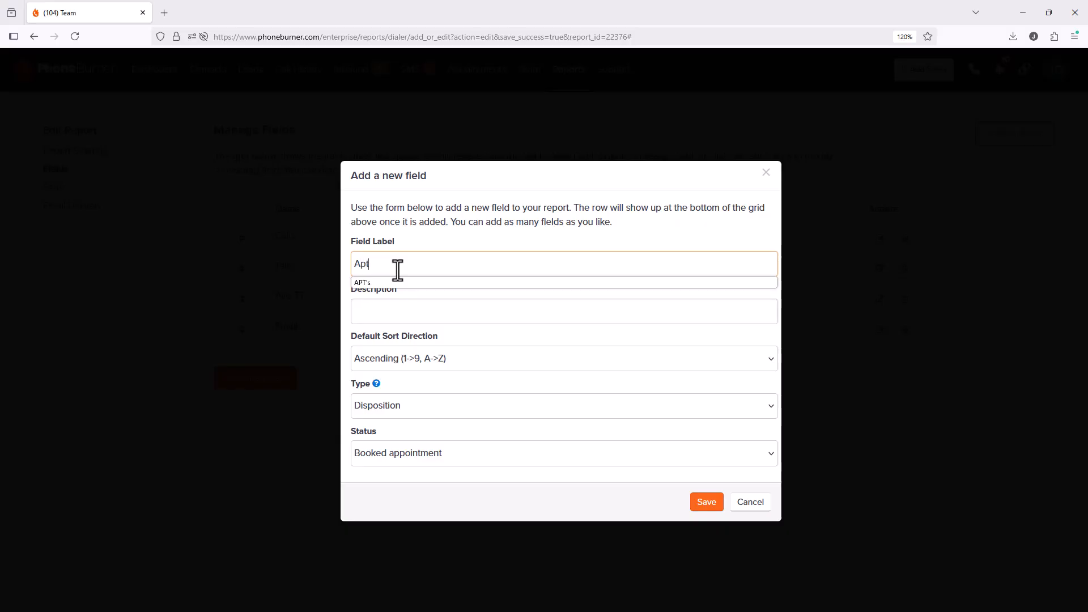
type("'s")
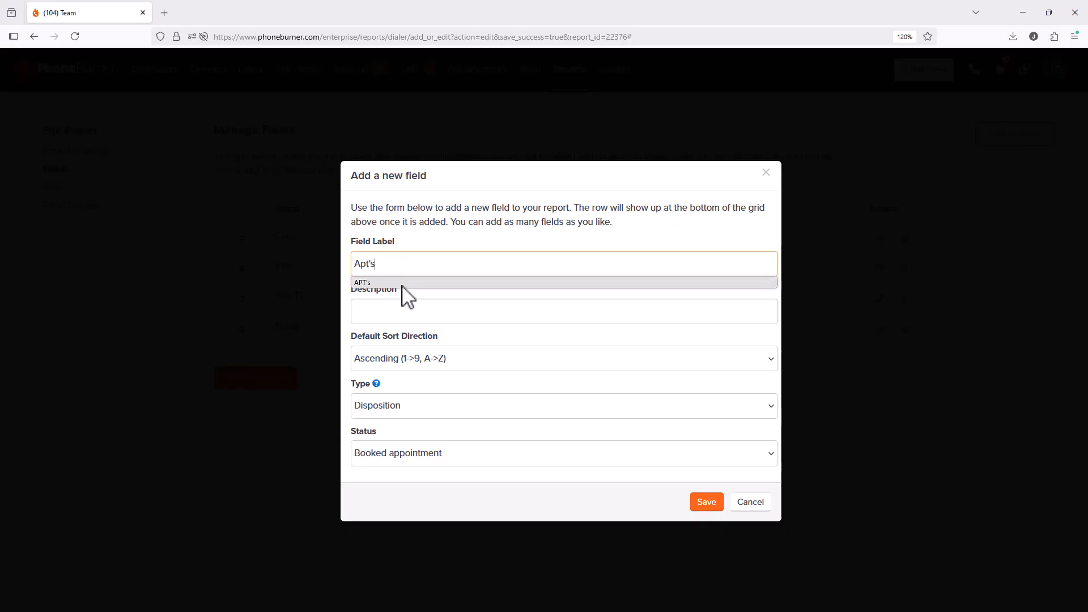
left_click(402, 284)
left_click(707, 502)
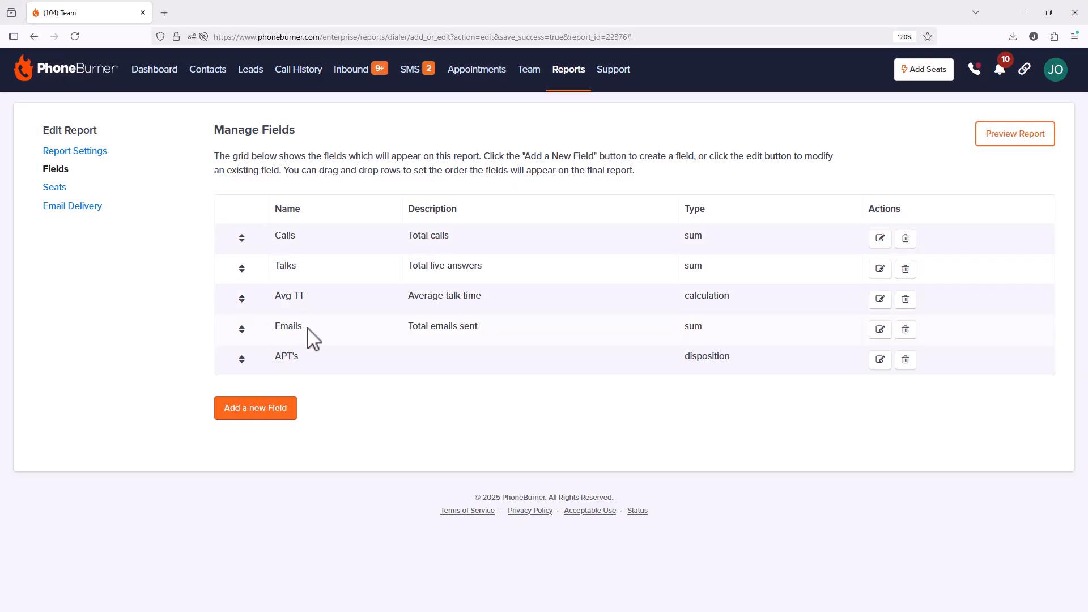
Start another report field of type Sum/Total with Total Session Duration as its sum source.
left_click(269, 411)
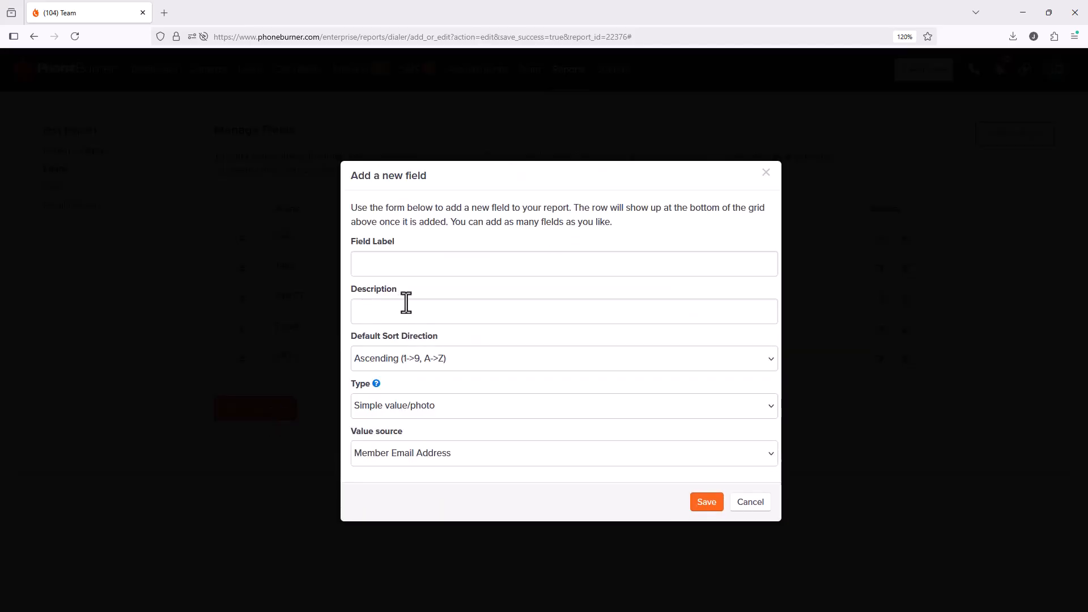
left_click(412, 405)
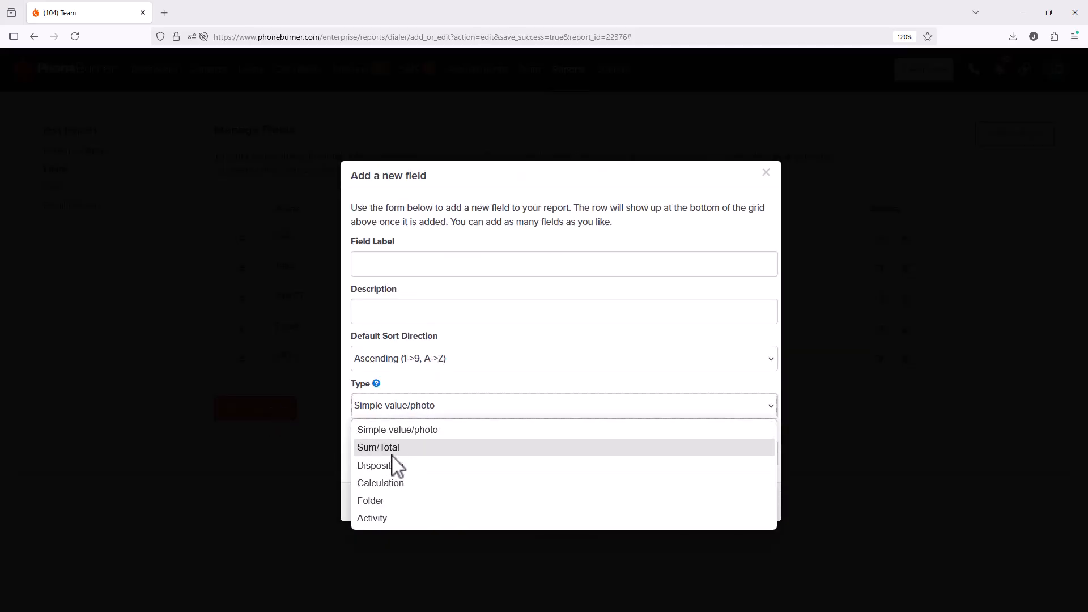
left_click(399, 450)
left_click(407, 460)
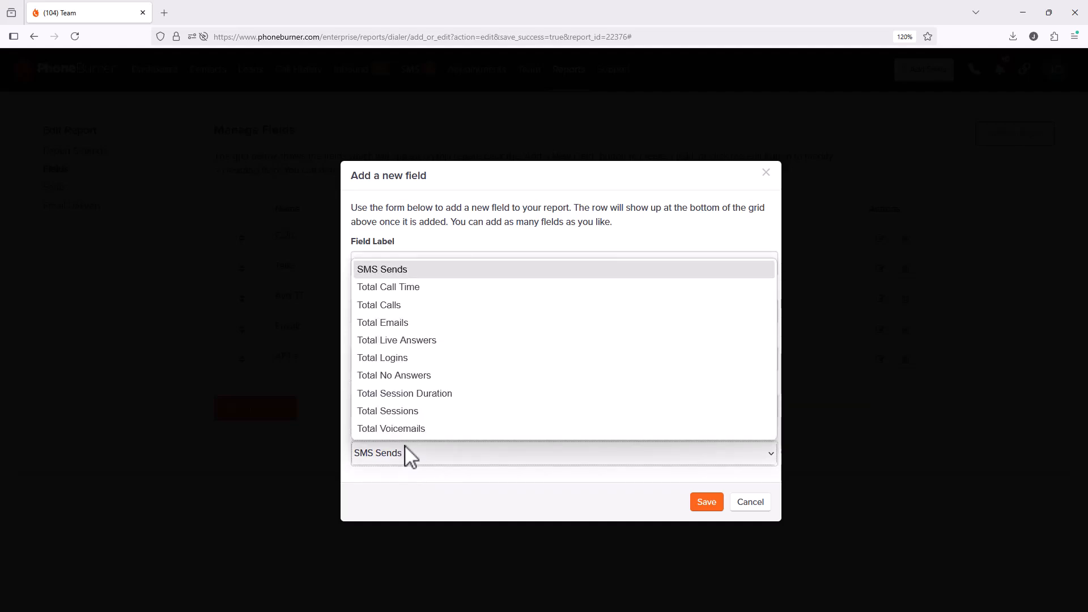
left_click(419, 395)
Label the session duration field Total Session Duration and save it to the report.
left_click(413, 265)
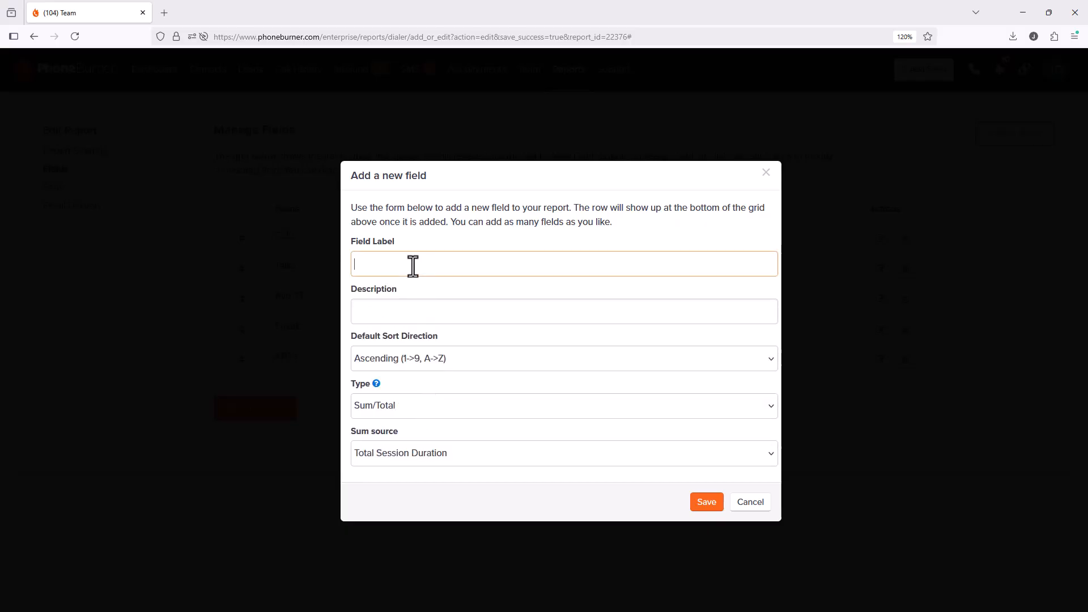
type("T")
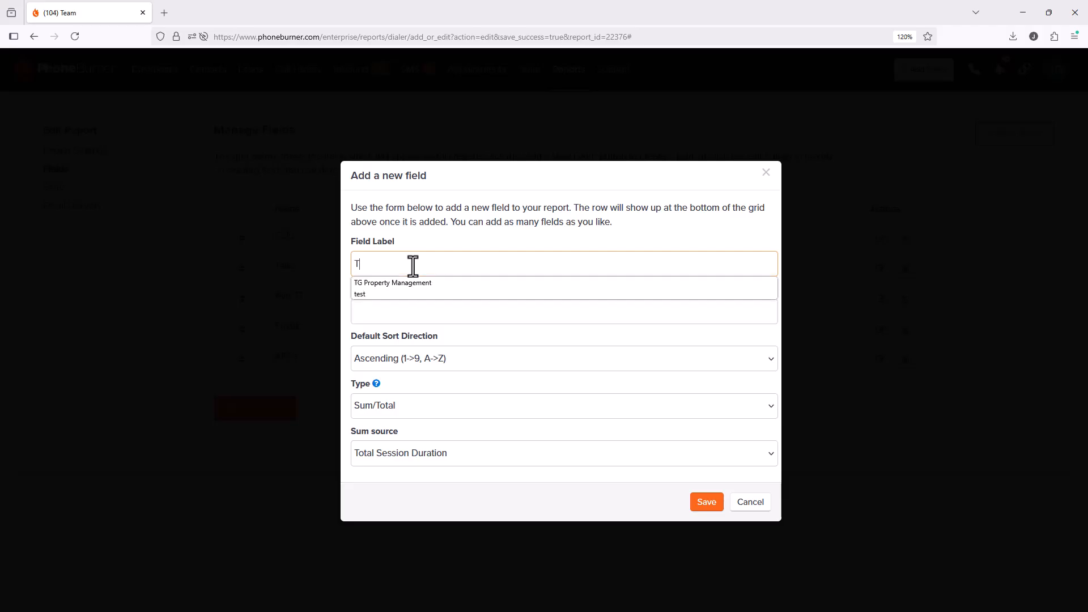
type("otal Session Duration")
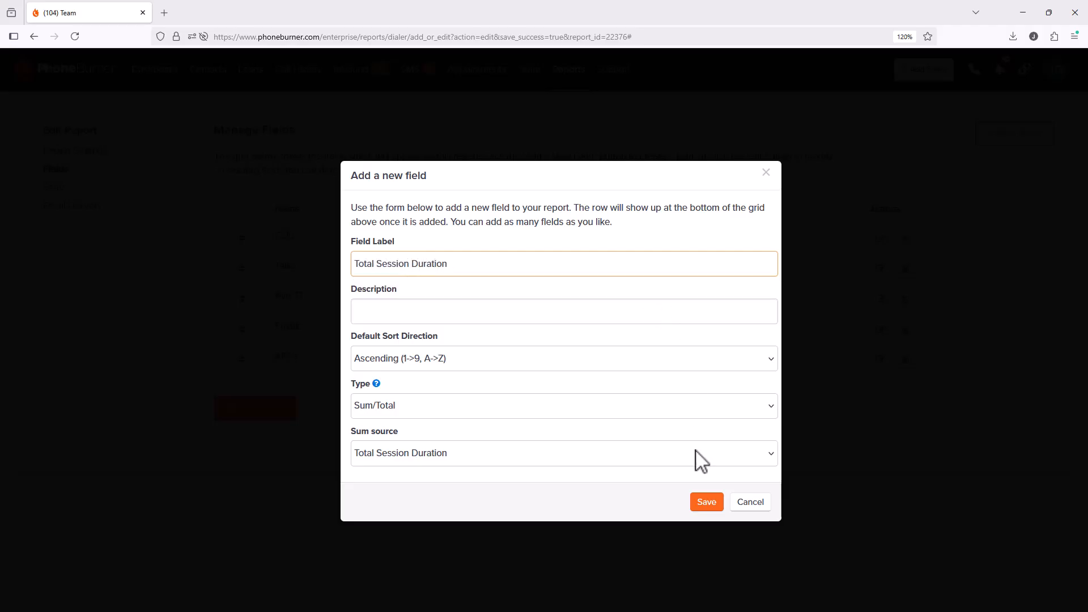
left_click(708, 502)
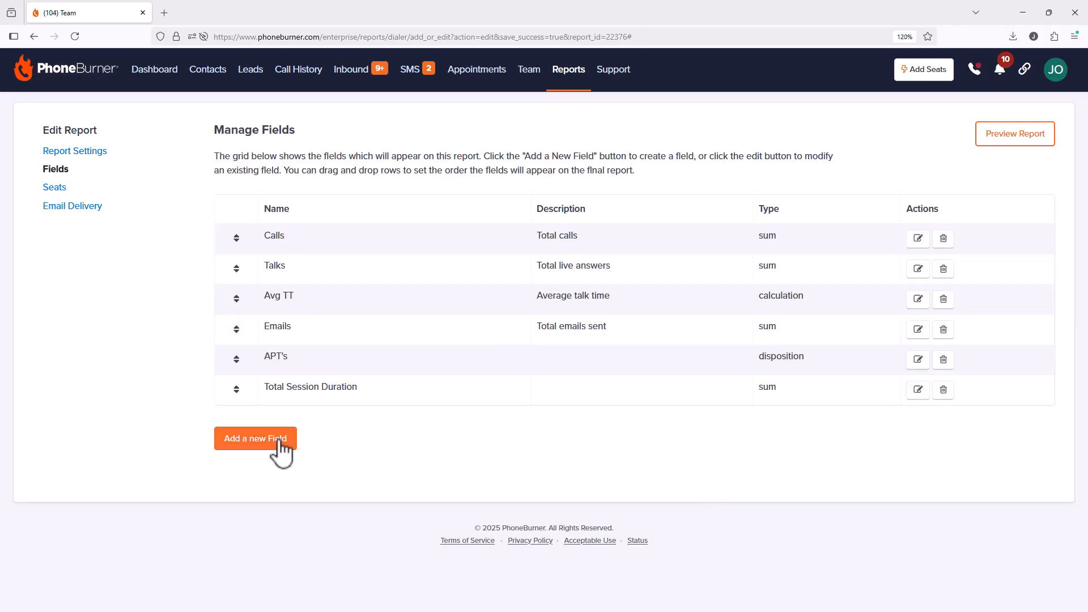
Start another report field and label it Total Talk Time.
left_click(276, 441)
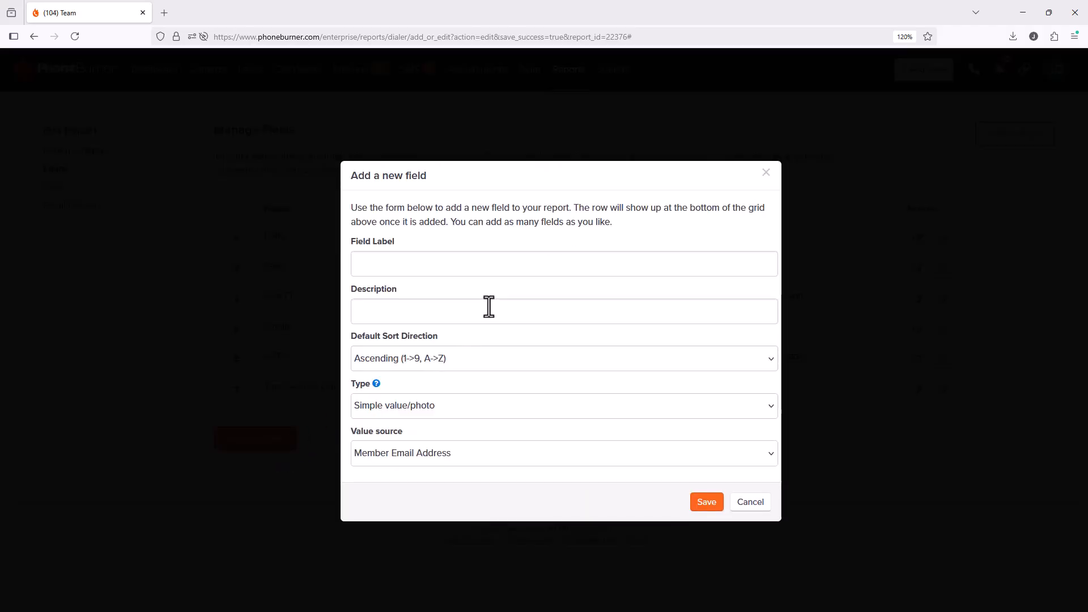
left_click(413, 275)
type("Total ")
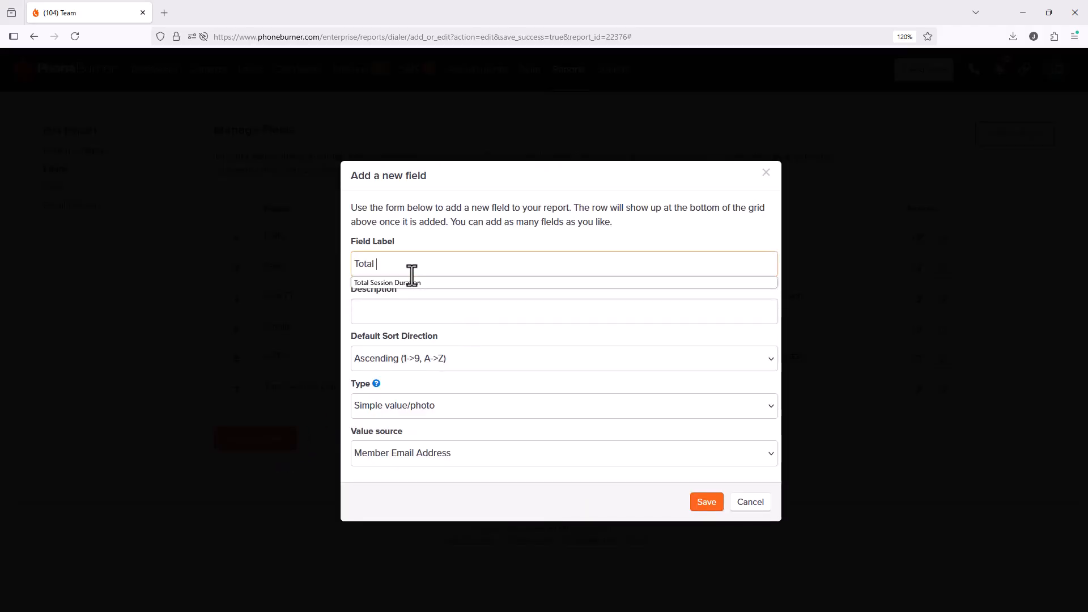
type("Talk Time")
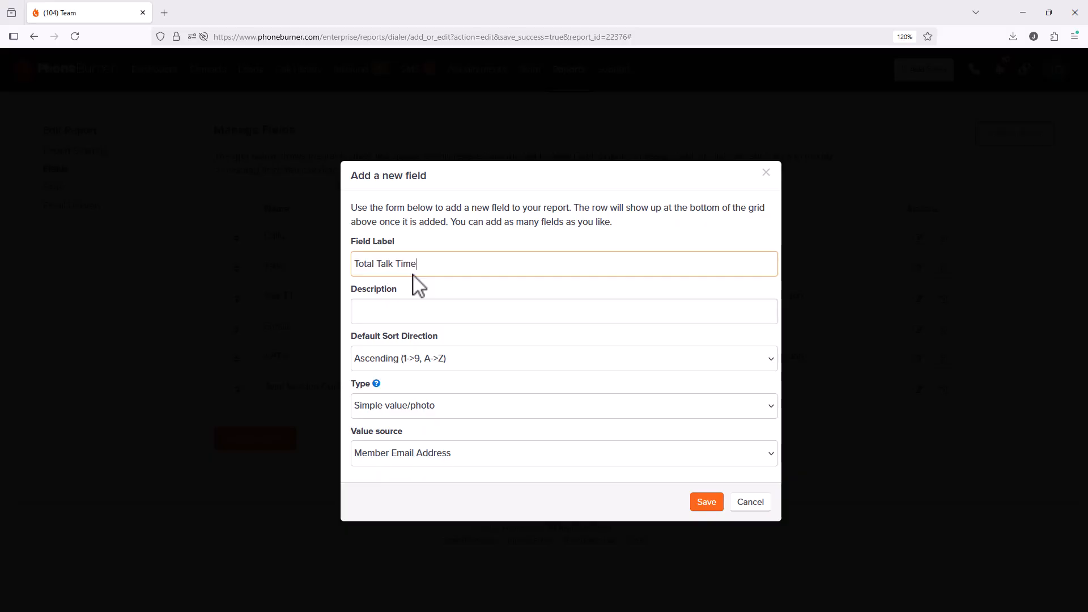
Set the Total Talk Time field's type to Sum/Total with Total Call Time as its sum source.
left_click(413, 406)
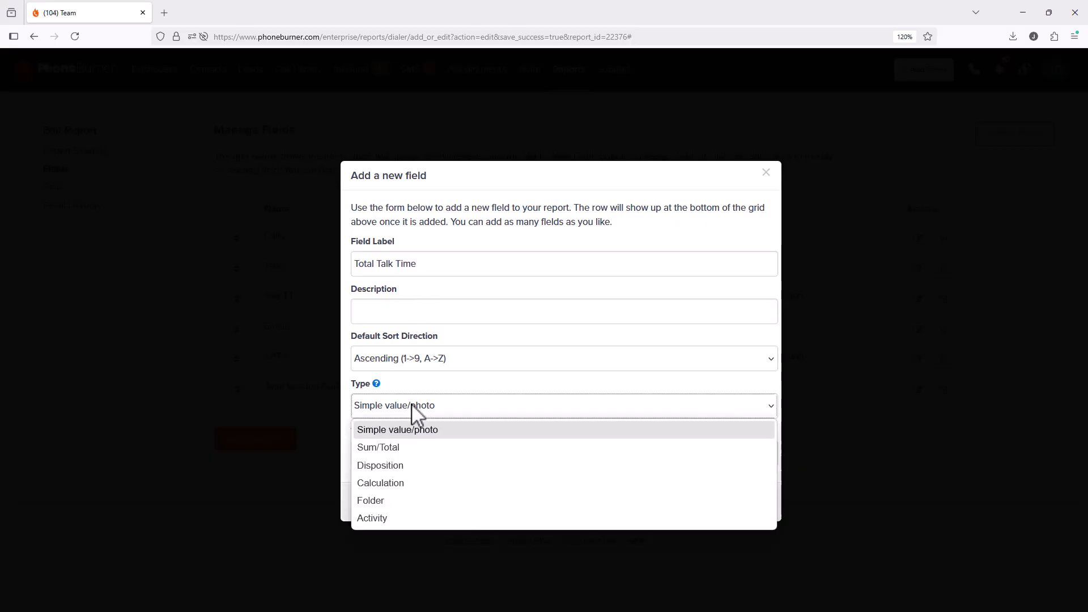
left_click(401, 449)
left_click(401, 456)
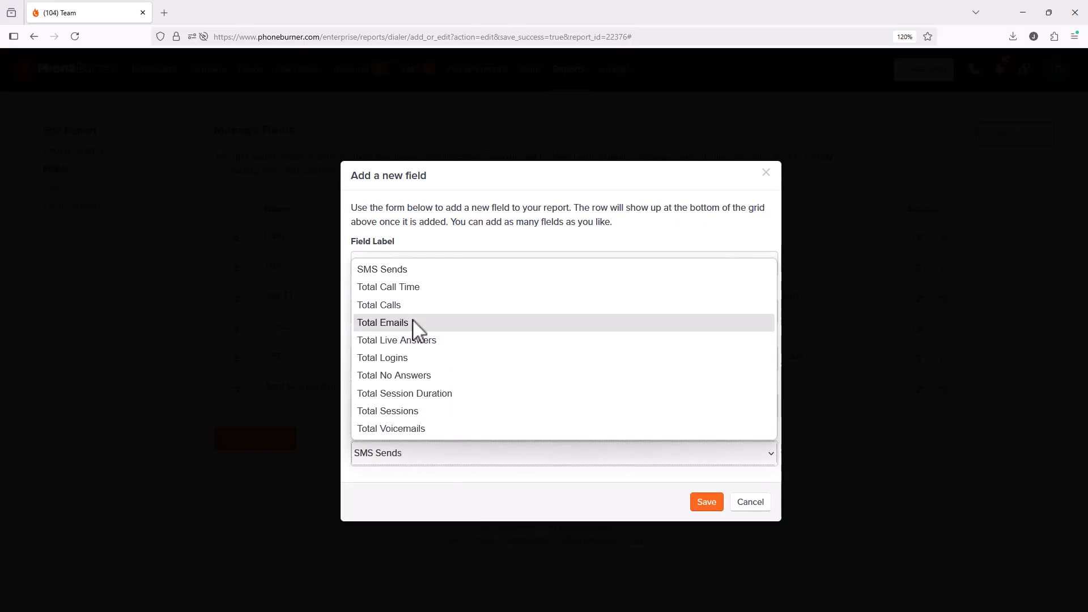
left_click(391, 288)
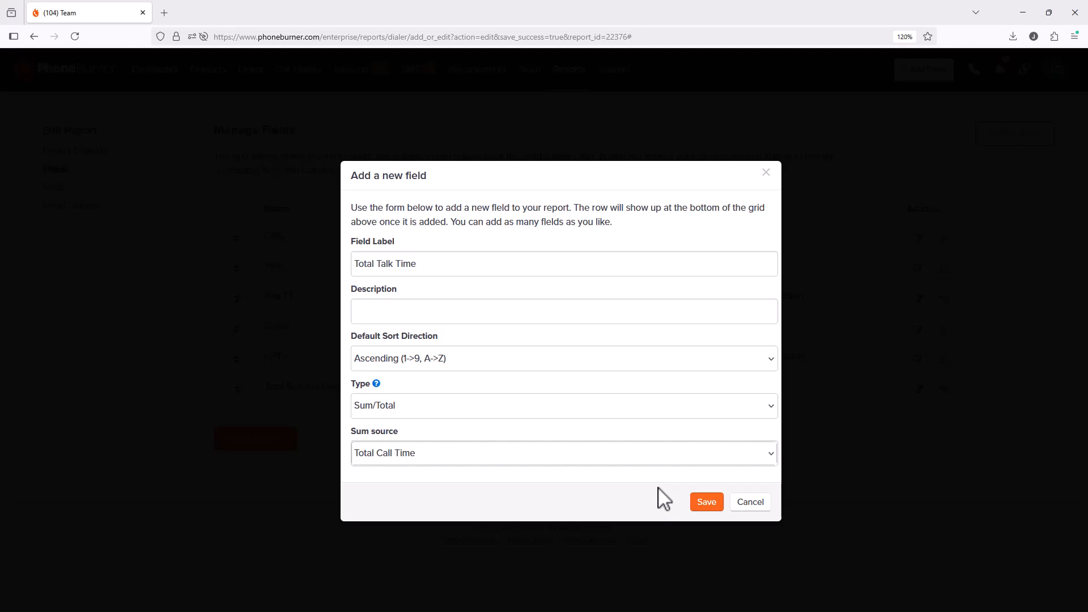
Save the Total Talk Time field and move it between Talks and Avg TT in the report's field order.
left_click(703, 503)
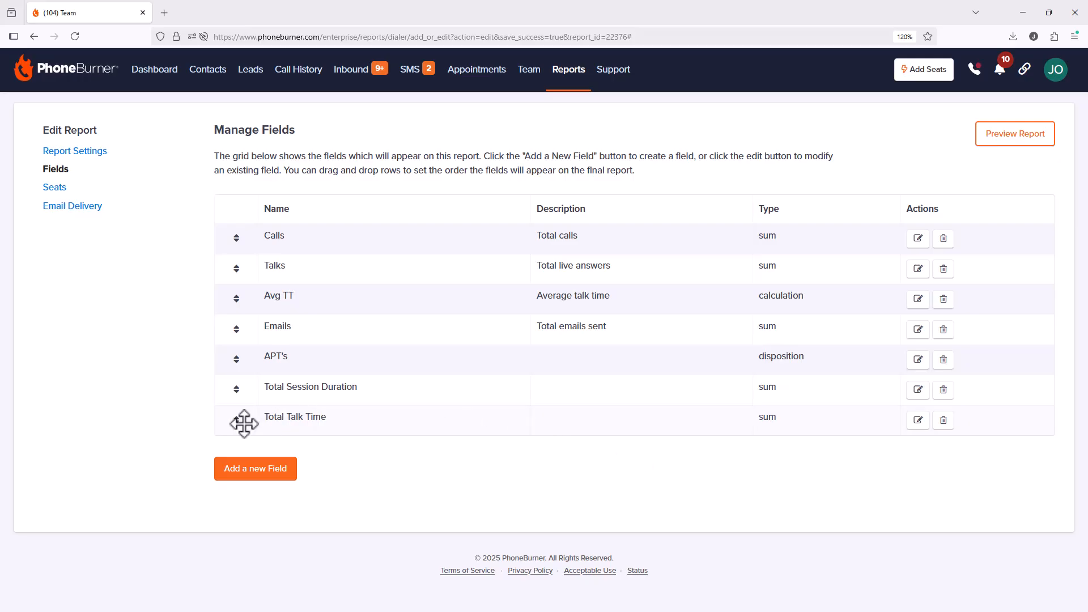
left_click_drag(244, 424, 255, 287)
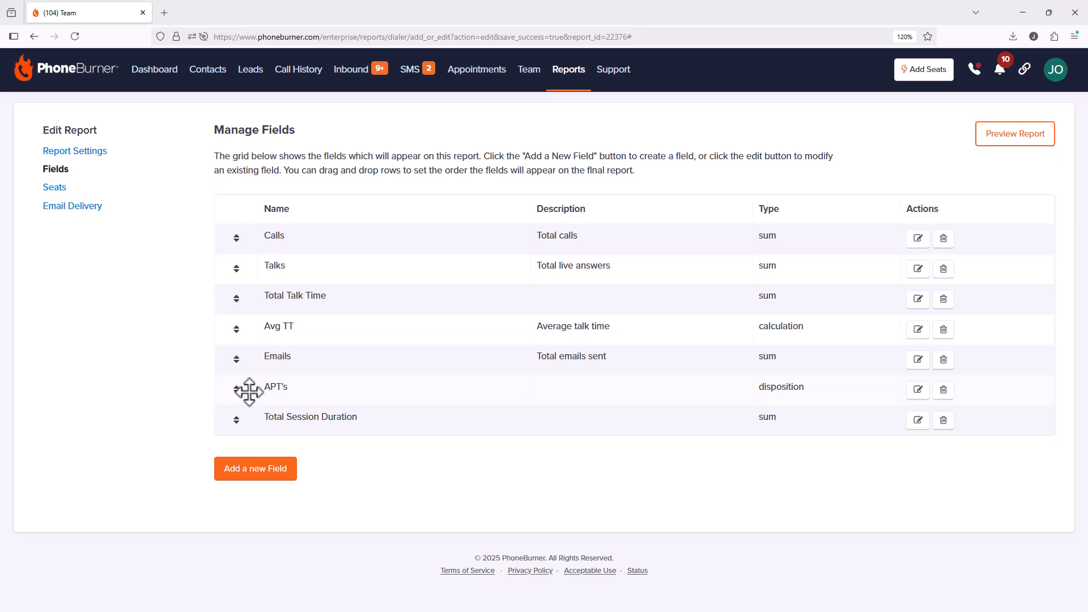
Check the seats included in the report and add a Daily email delivery with an additional recipient's e-mail address.
left_click(63, 187)
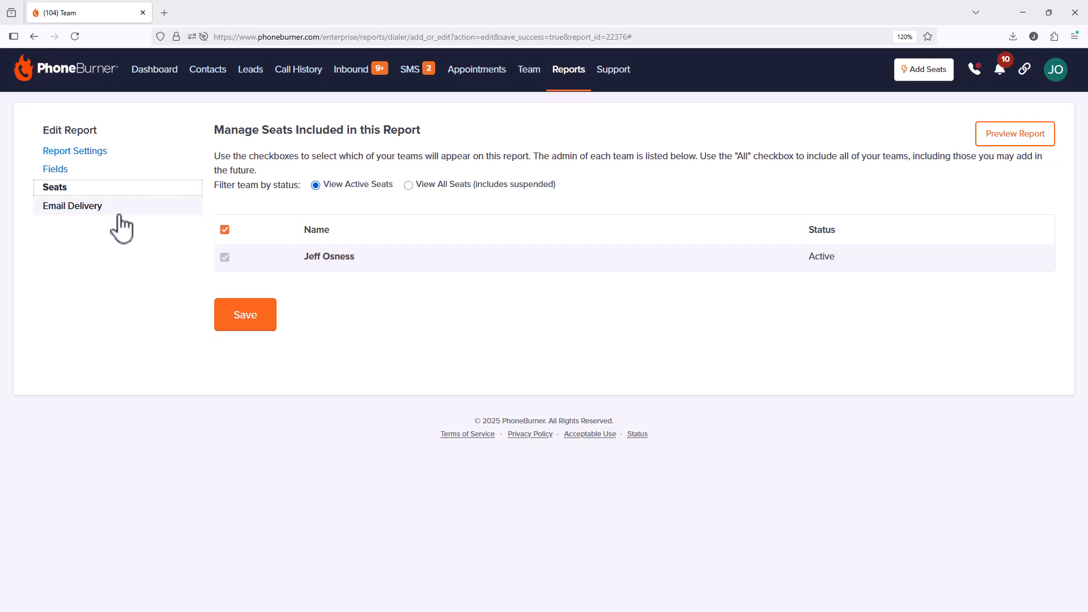
left_click(85, 210)
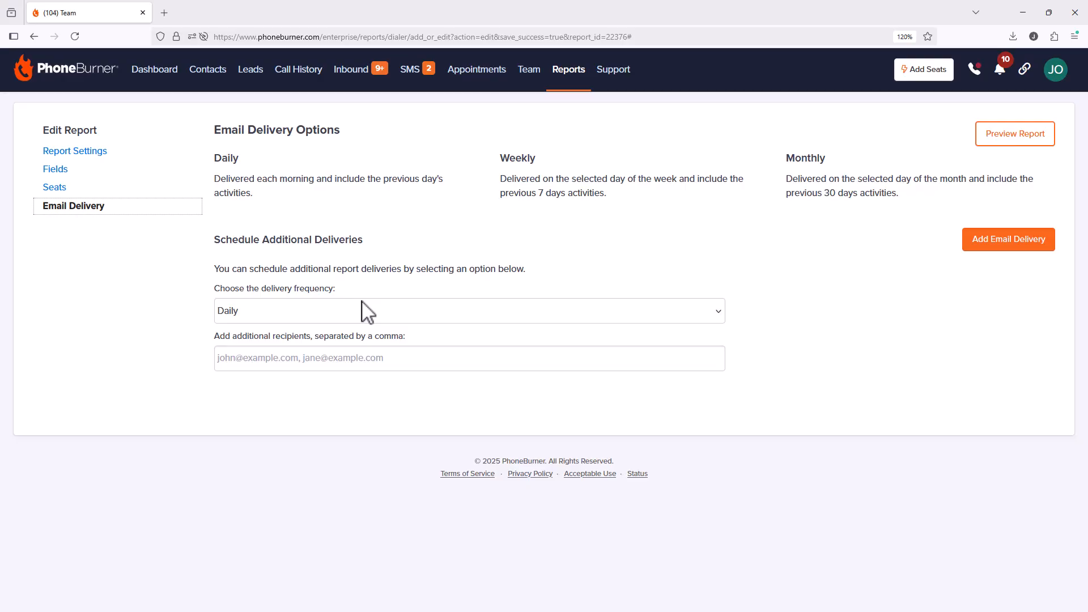
left_click(341, 365)
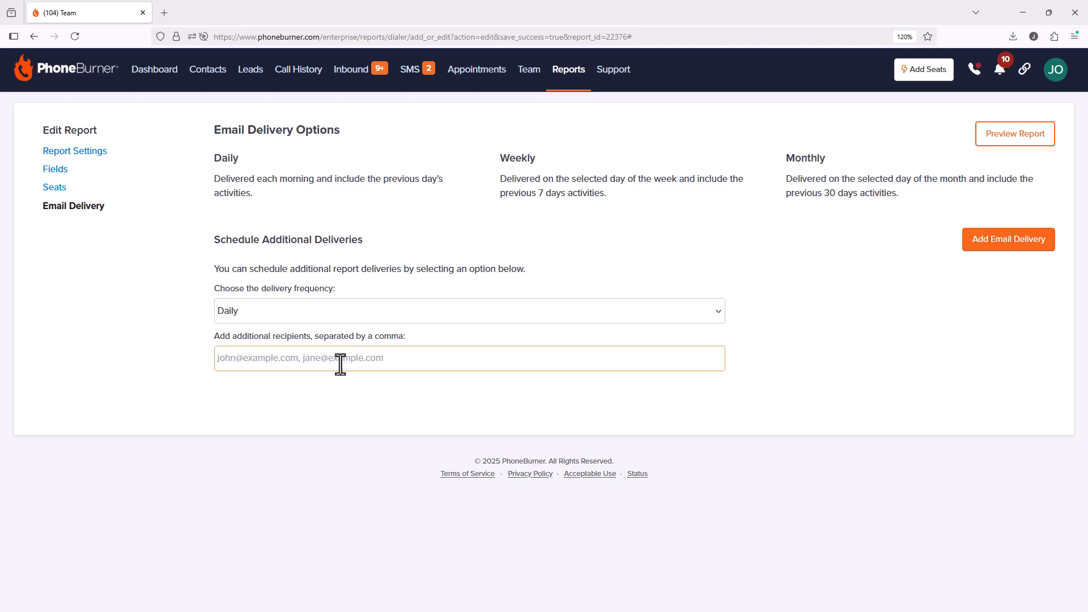
type("Jef")
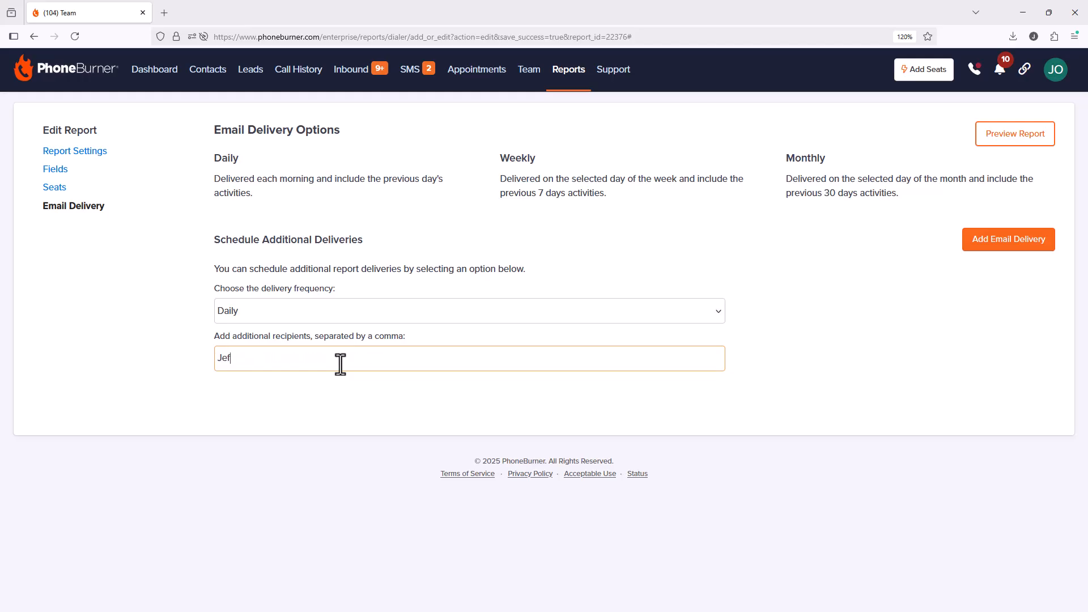
type("f")
key("BackSpace")
key("BackSpace")
key("BackSpace")
type("oh")
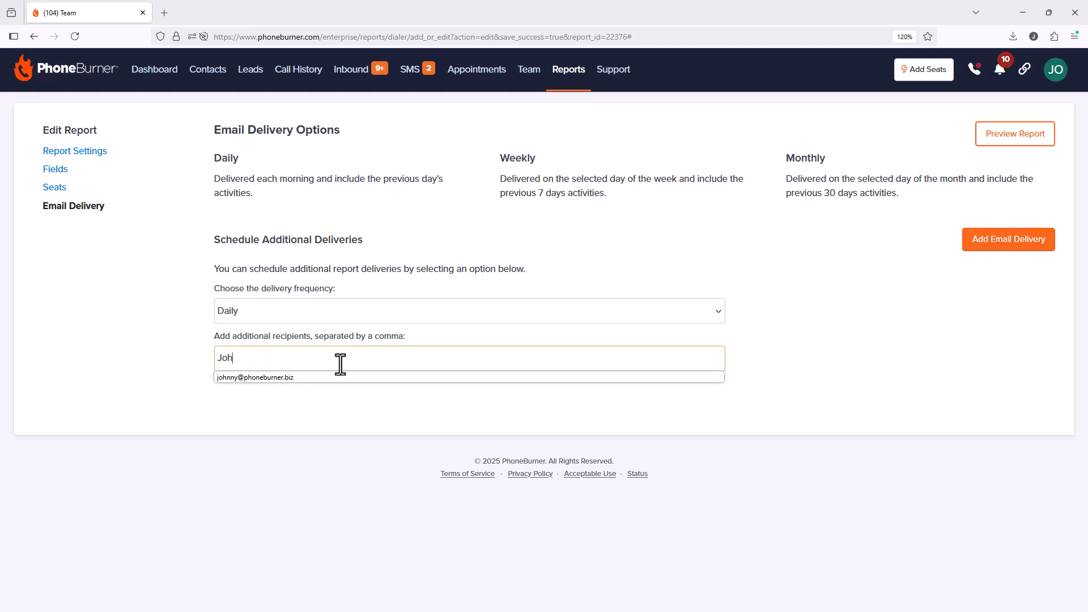
left_click(374, 377)
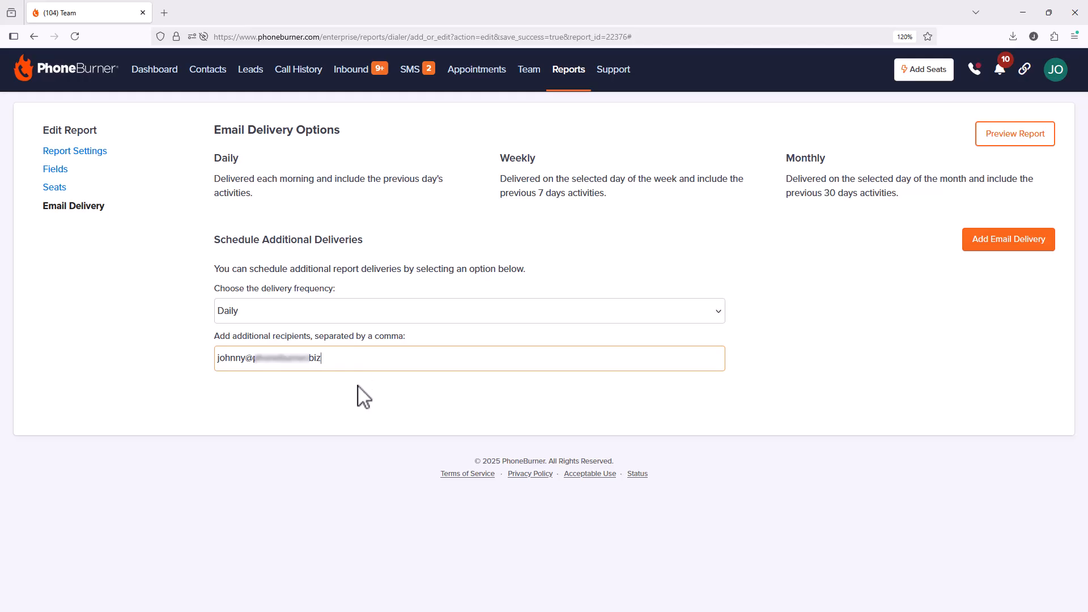
left_click(1008, 240)
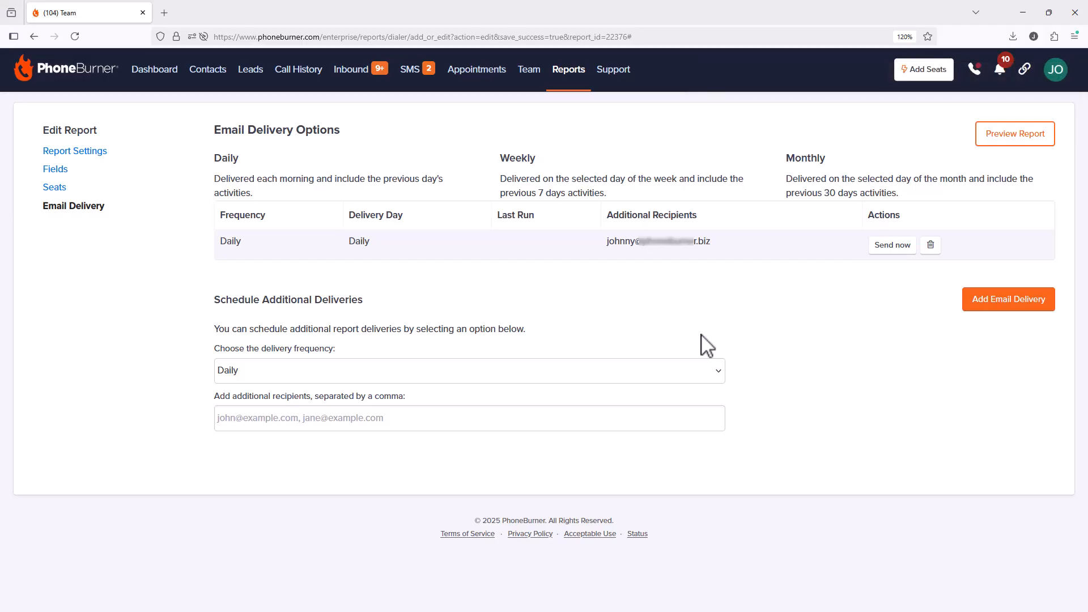
Add a Weekly email delivery of the report with Monday as the delivery day.
left_click(604, 374)
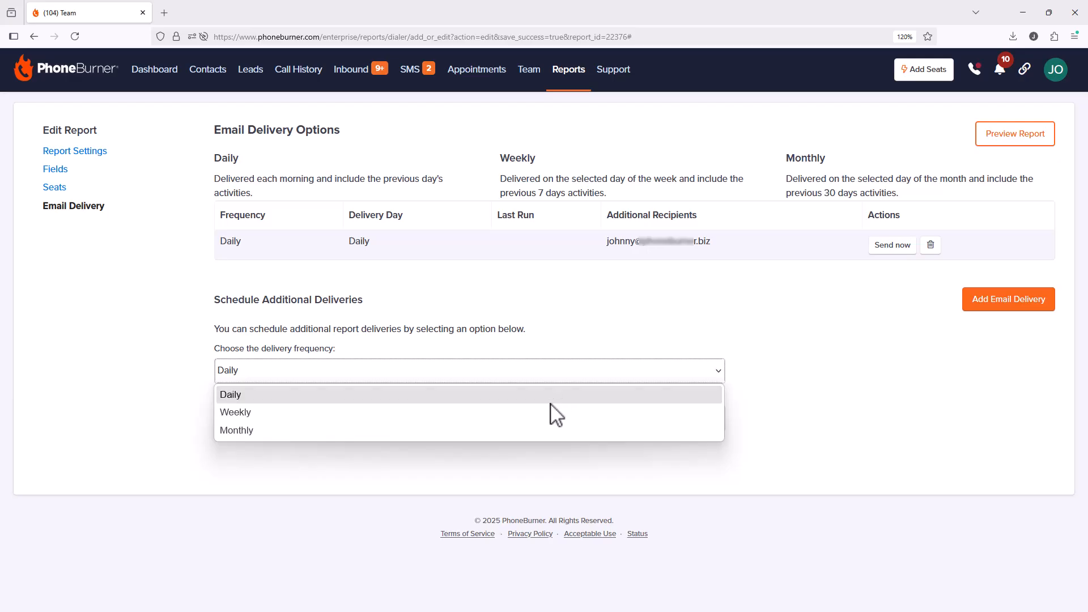
left_click(540, 417)
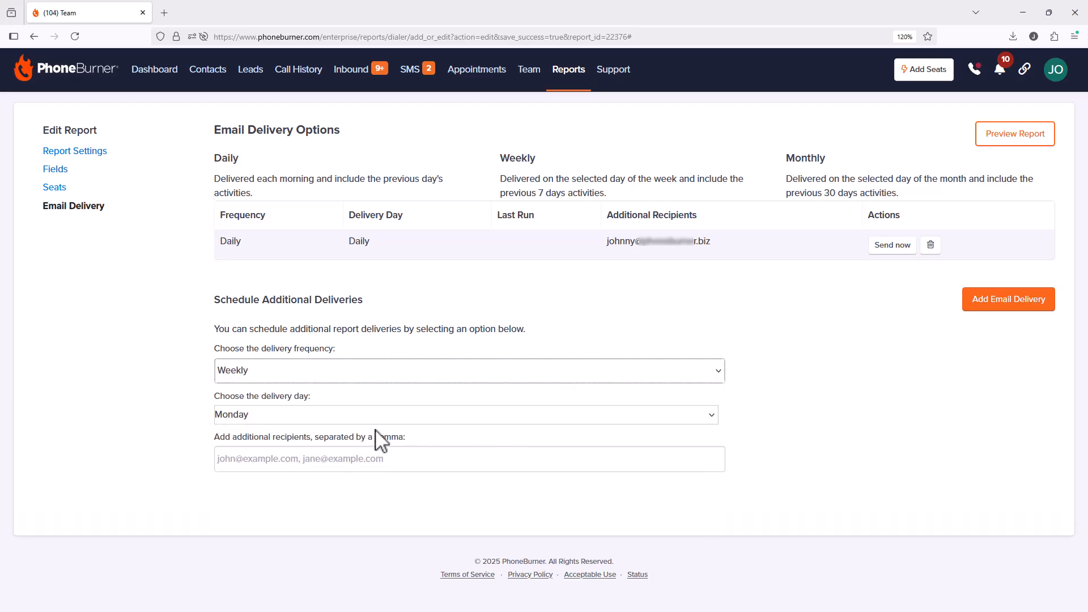
left_click(311, 418)
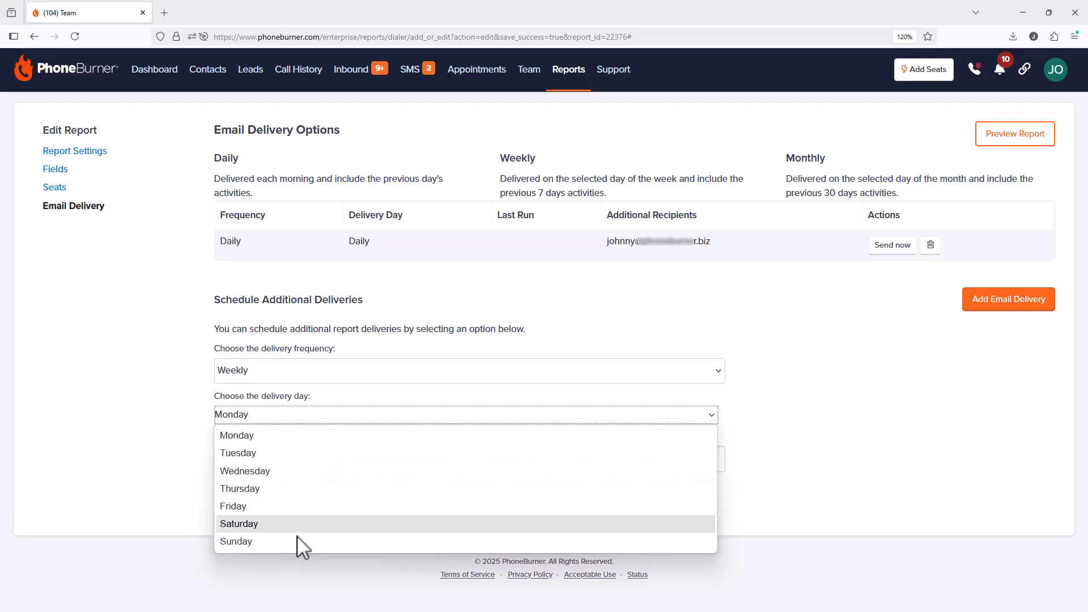
left_click(286, 439)
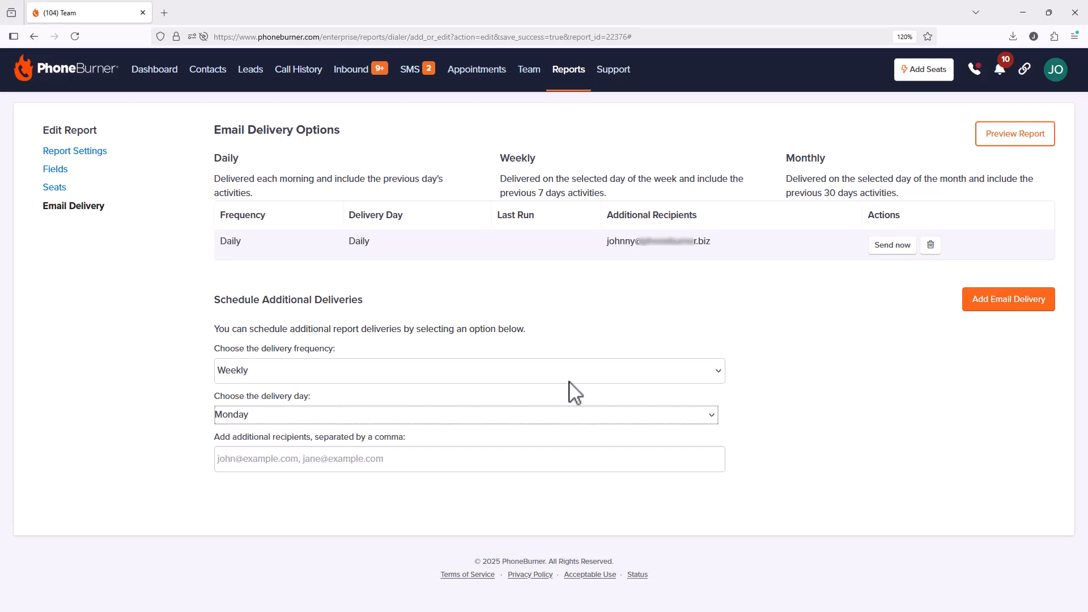
left_click(1005, 302)
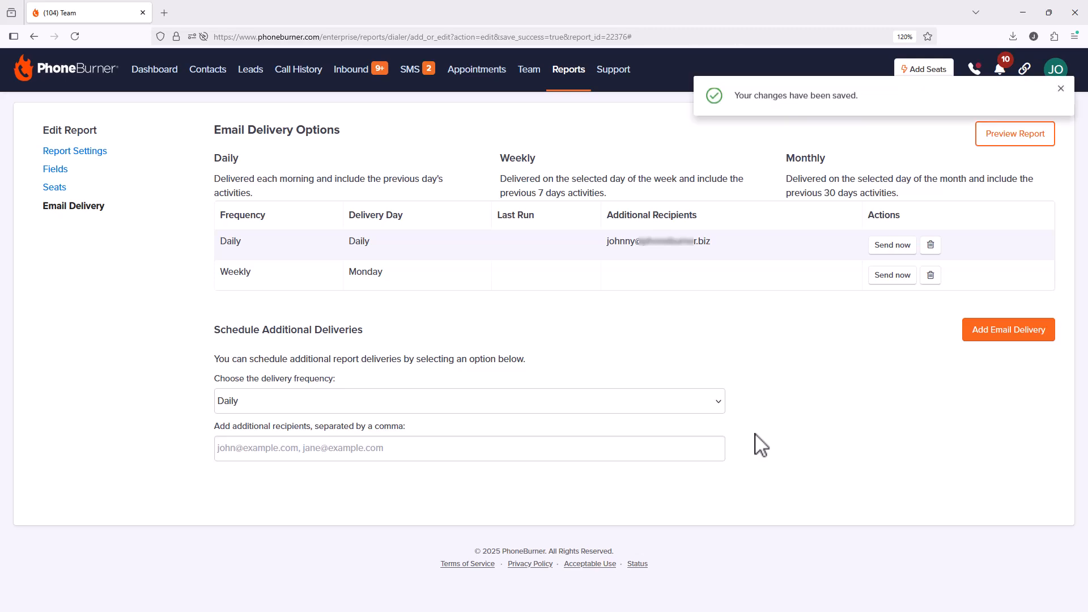
Examine the Monthly email delivery option and the delivery days it offers, without adding a delivery.
left_click(311, 402)
left_click(285, 461)
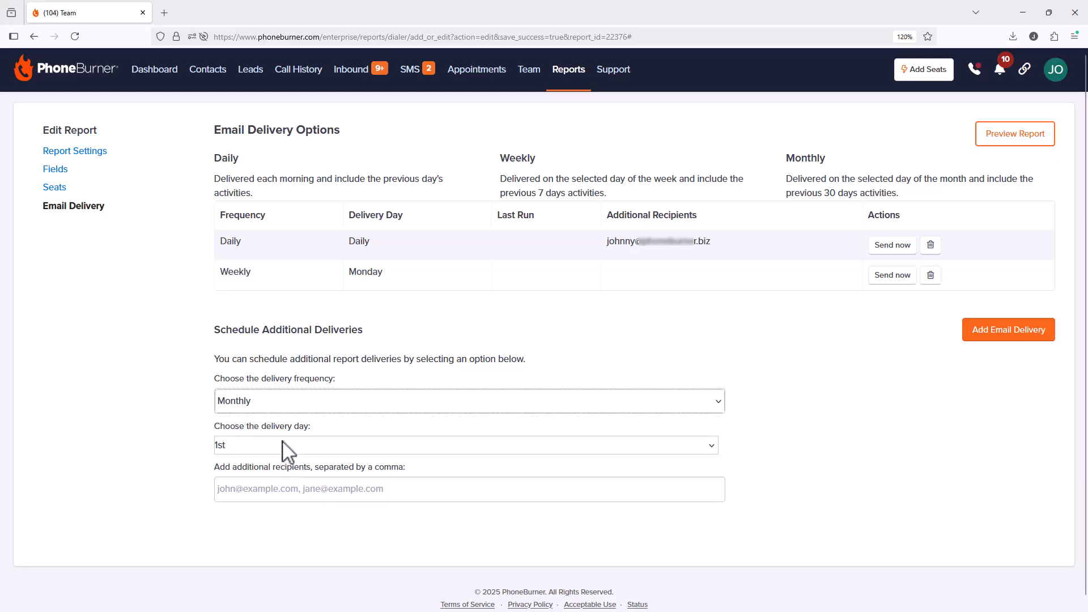
left_click(283, 444)
scroll(315, 342, "down", 3)
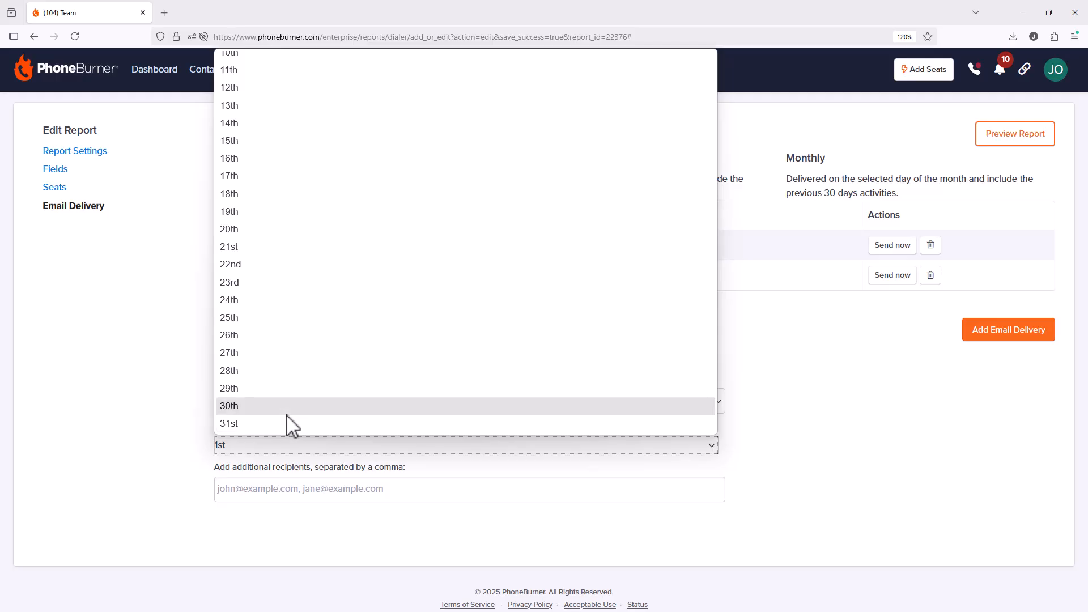
left_click(805, 441)
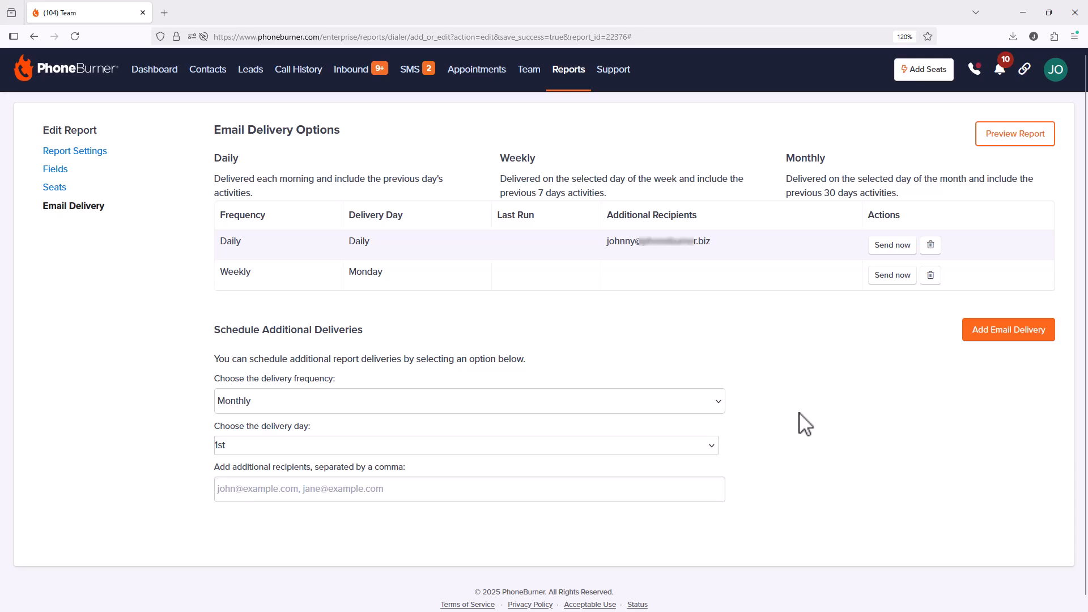
Open the New Team Summary report and view its figures for the past 30, 90 and 120 days.
left_click(570, 77)
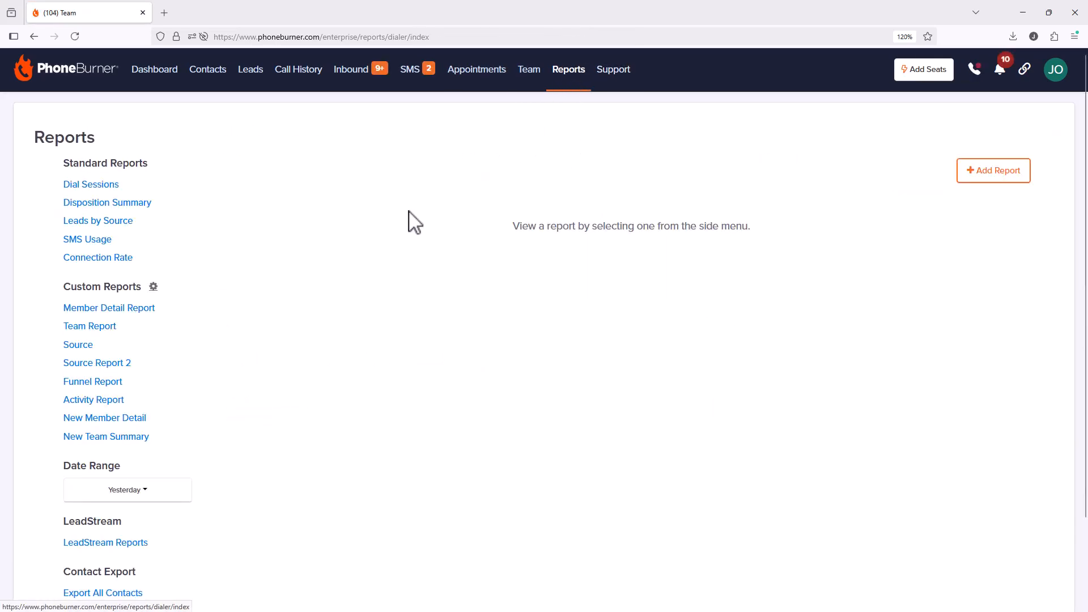
left_click(149, 437)
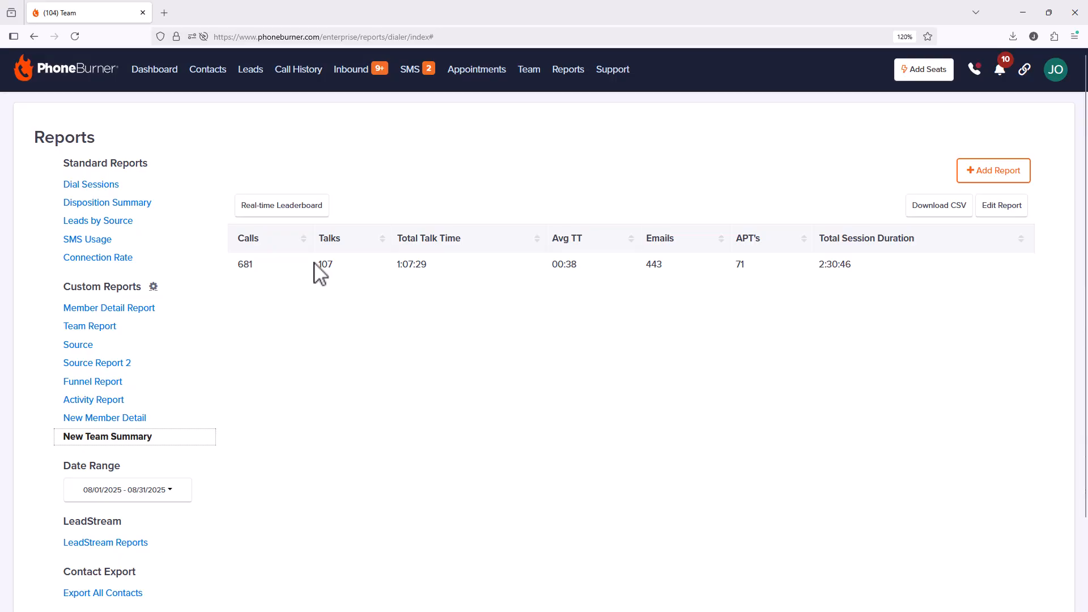
left_click(174, 496)
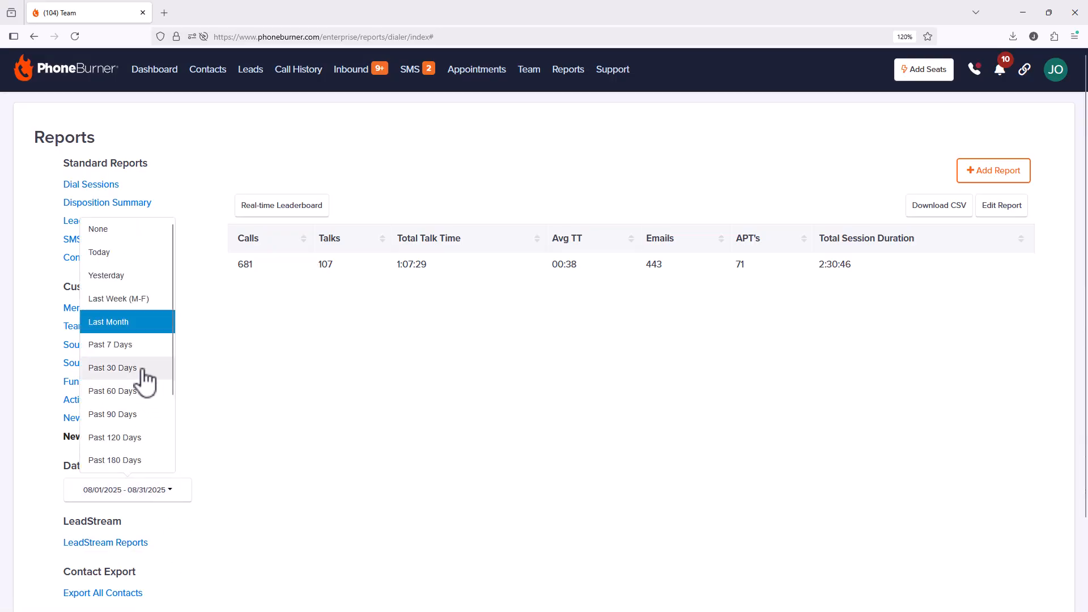
left_click(145, 378)
left_click(132, 493)
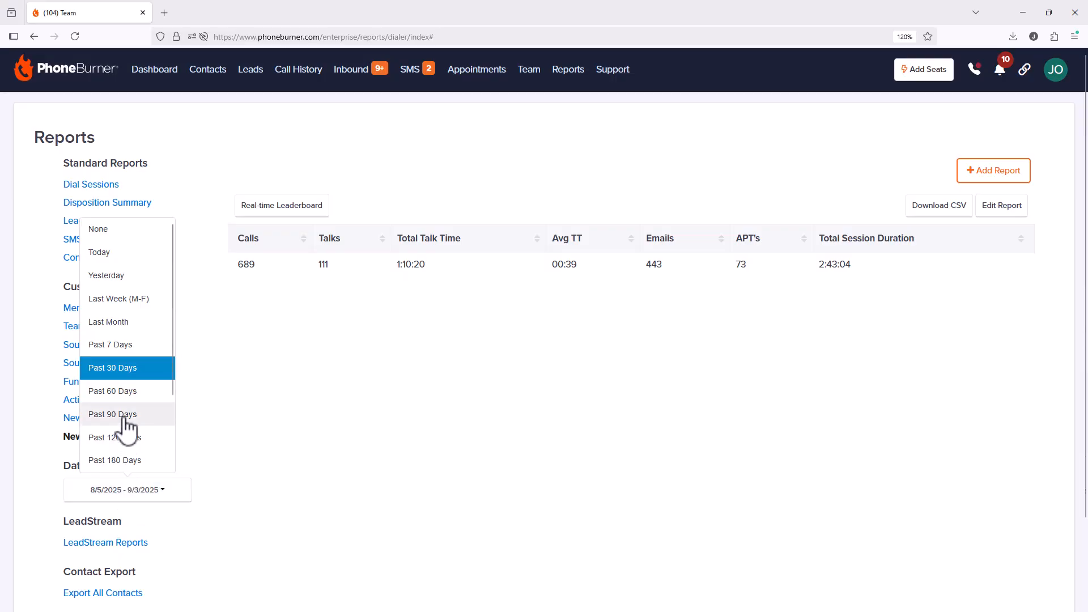
left_click(126, 420)
left_click(121, 495)
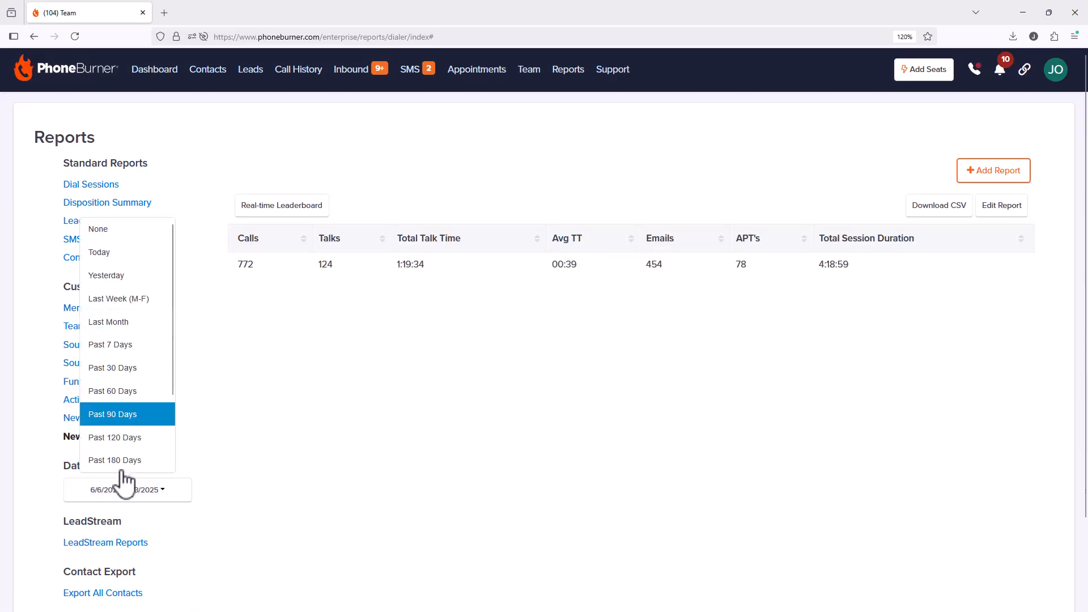
left_click(124, 442)
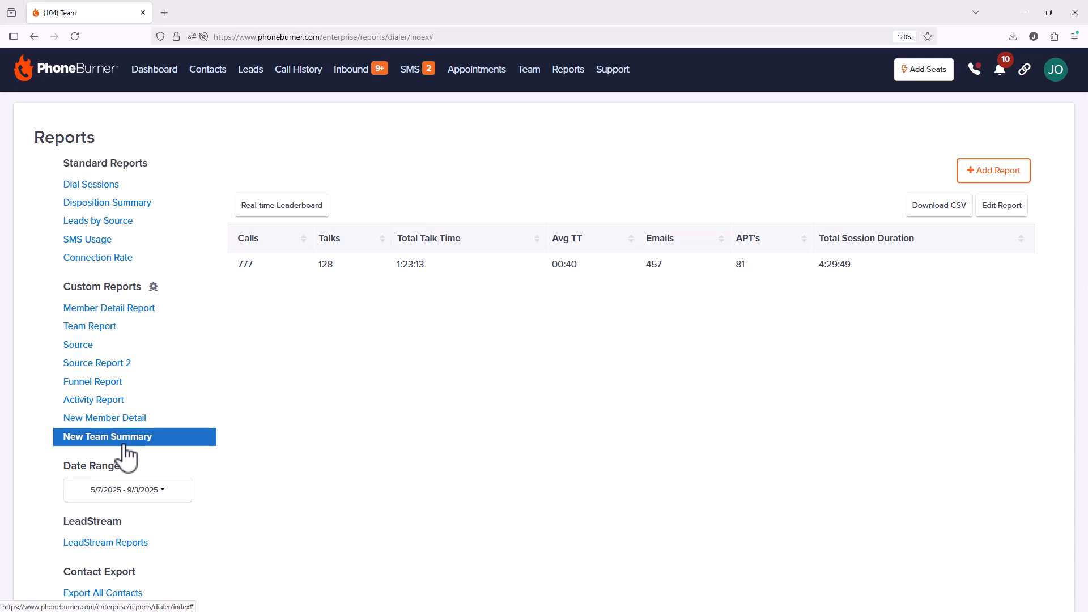
Open the New Member Detail report and examine its call activity chart, summary and per-agent figures.
left_click(99, 421)
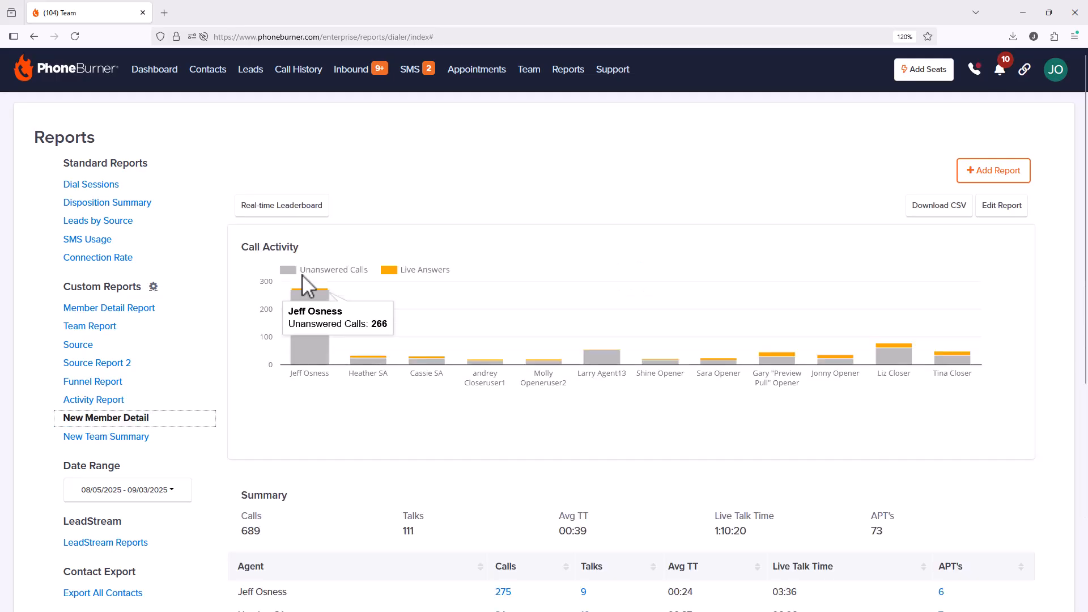
scroll(345, 303, "down", 1)
scroll(350, 314, "down", 5)
scroll(335, 330, "up", 2)
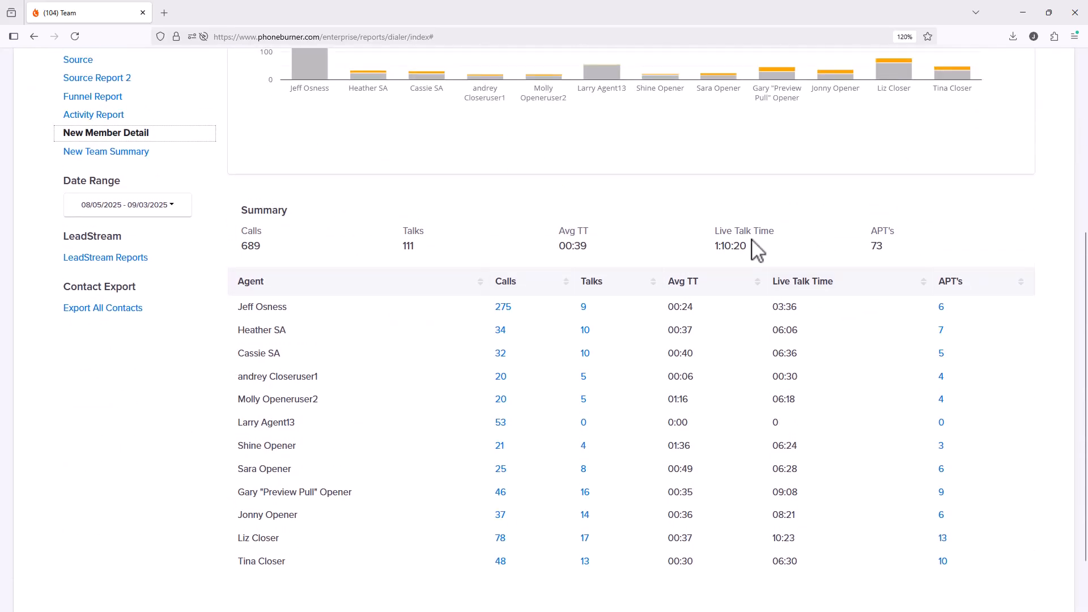
scroll(743, 248, "up", 1)
scroll(743, 248, "up", 1)
scroll(590, 316, "down", 3)
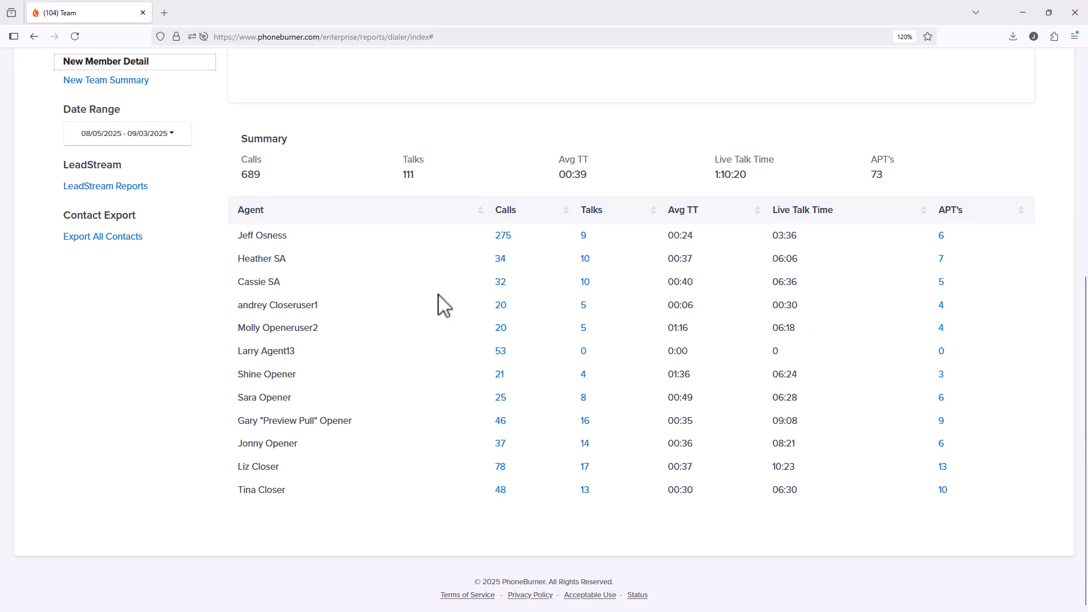
scroll(246, 223, "up", 3)
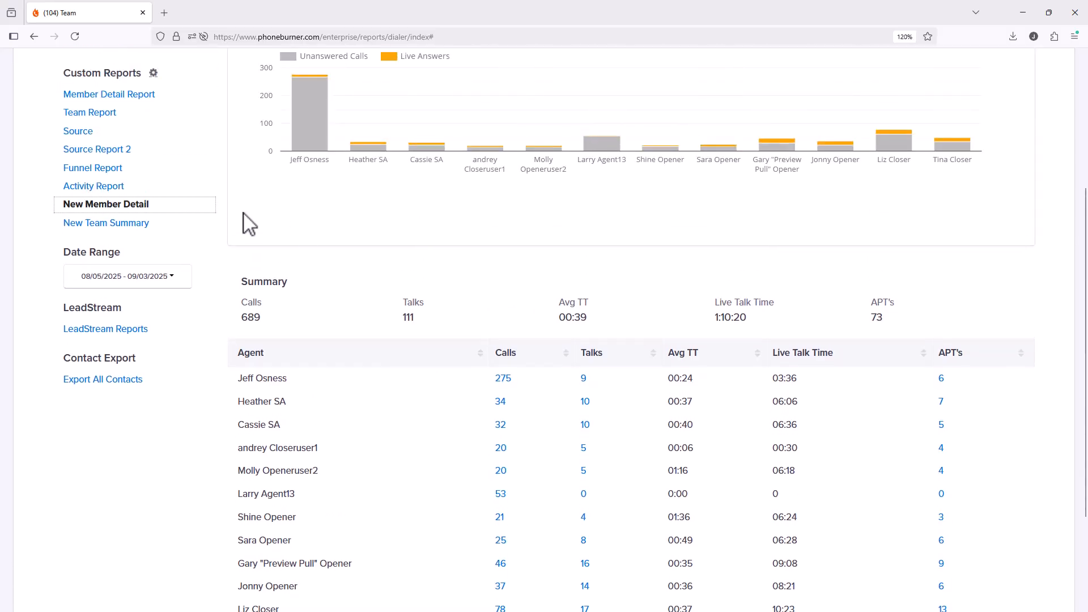
Compare the New Team Summary report with the New Member Detail report, ending on New Team Summary.
left_click(147, 223)
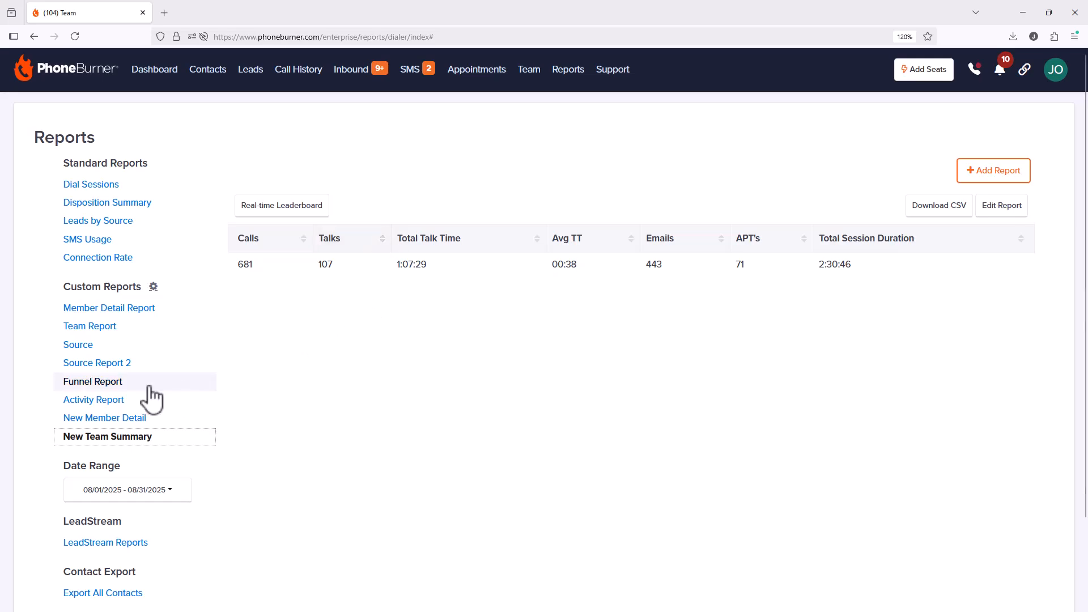
left_click(120, 418)
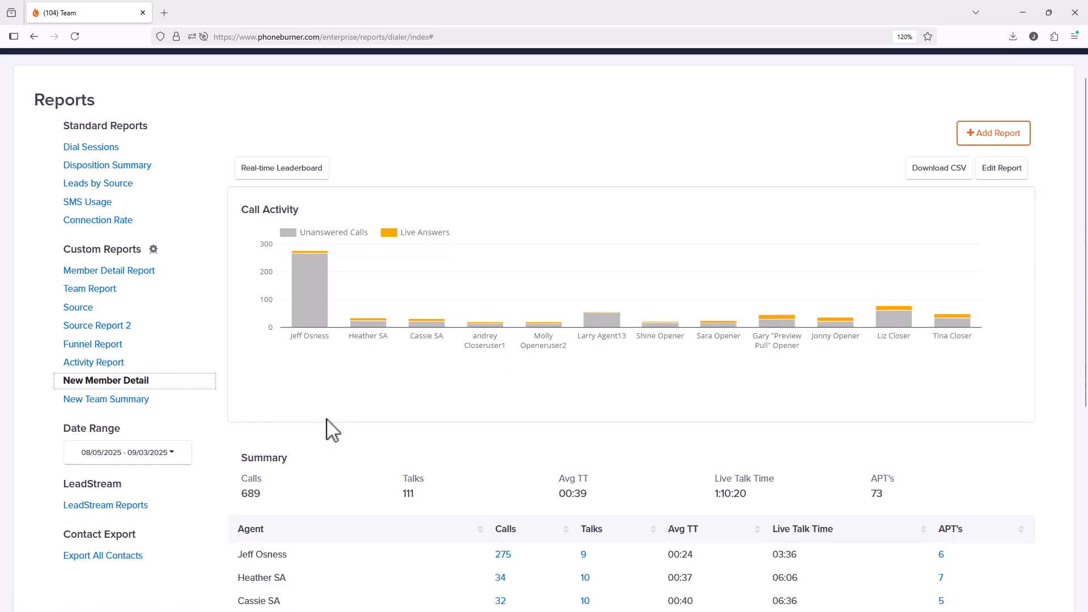
scroll(333, 309, "down", 3)
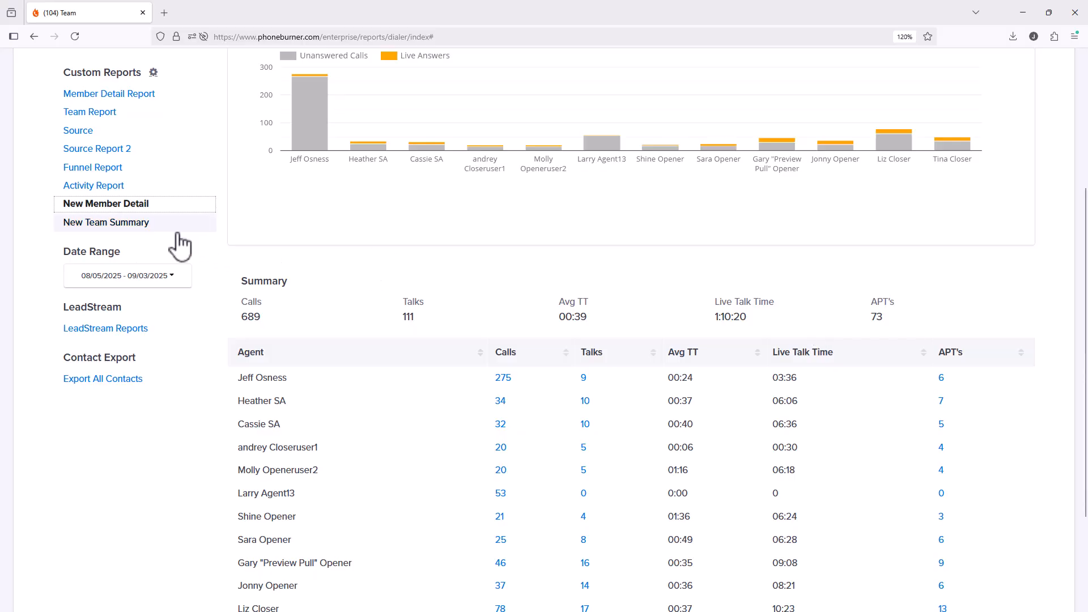
left_click(98, 223)
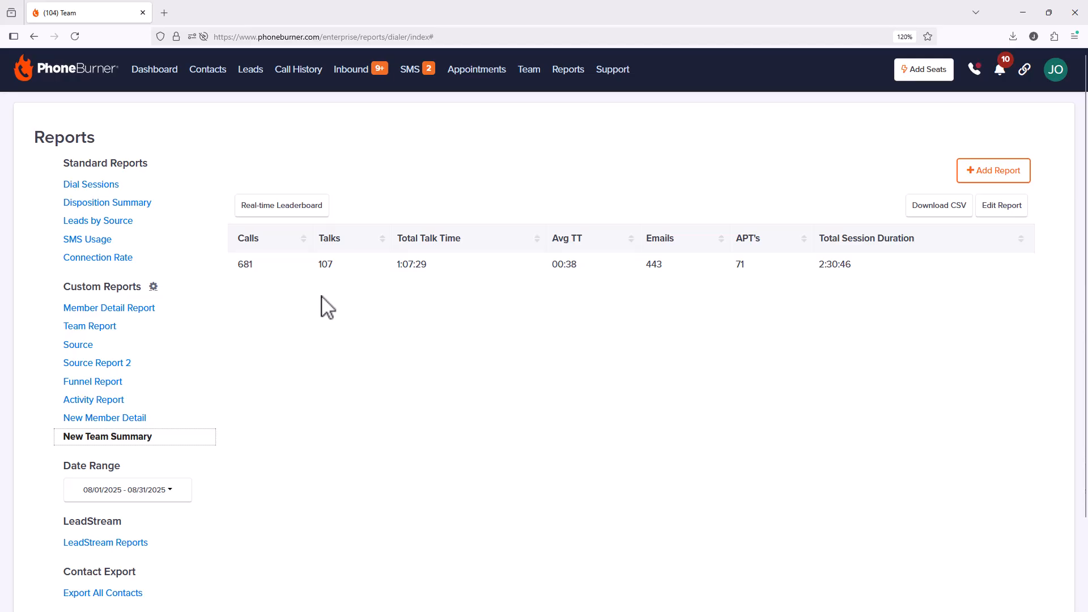